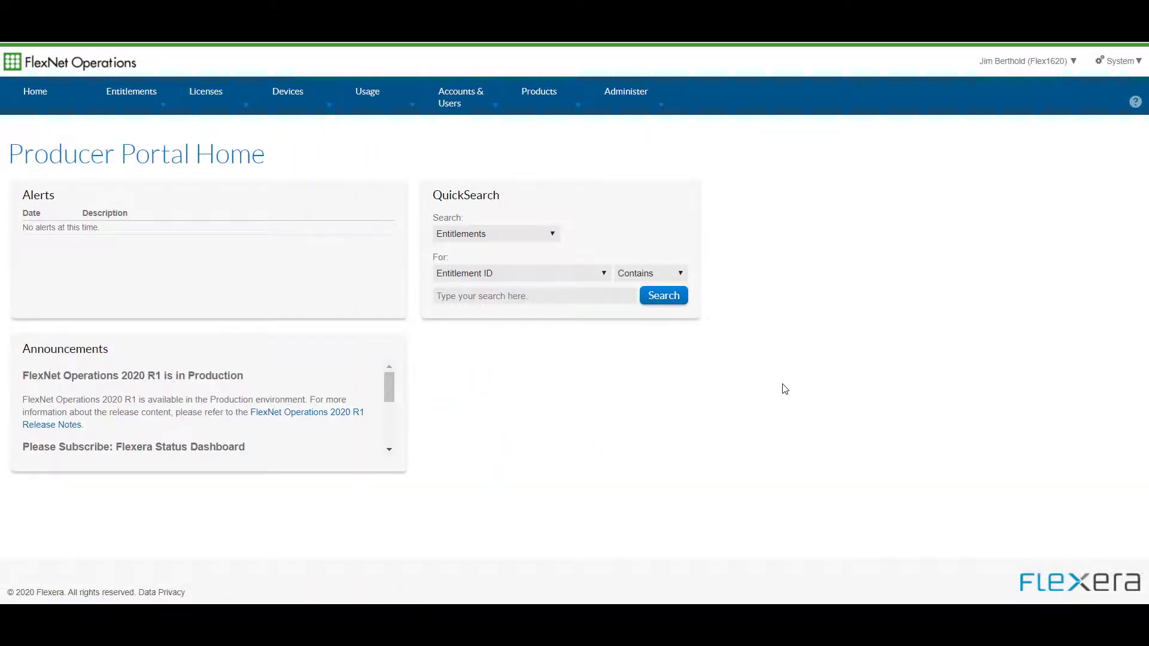
Step: Create and save a new feature named survey with version 1.0
{"action": "mouse_move", "coordinate": [561, 91]}
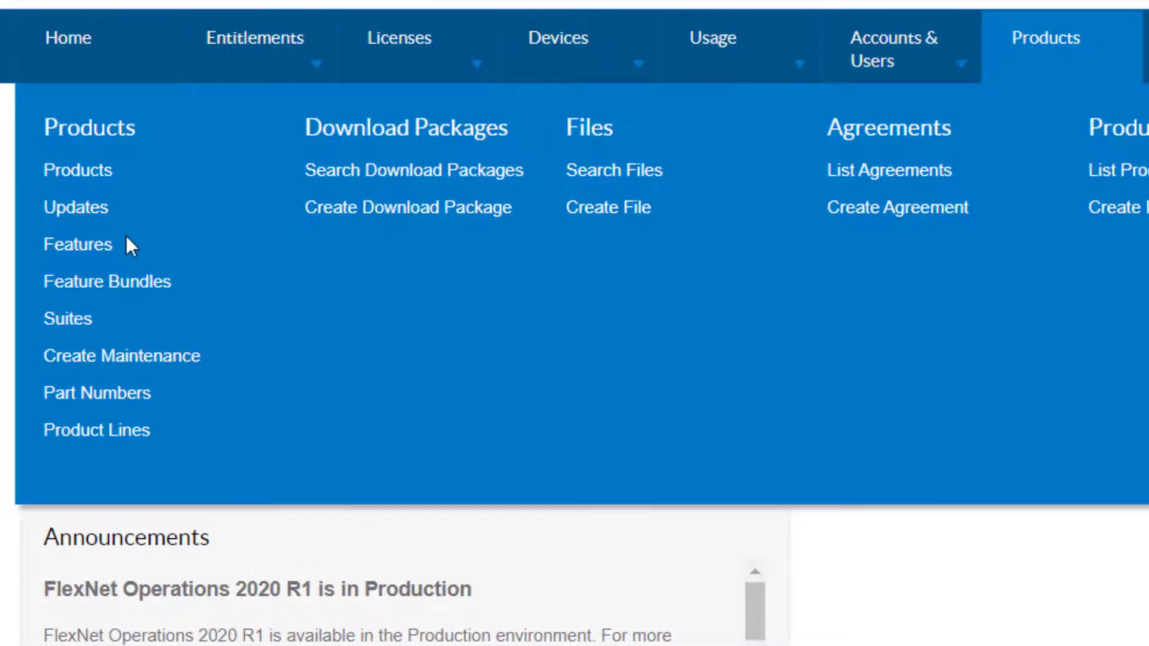
{"action": "left_click", "coordinate": [84, 247]}
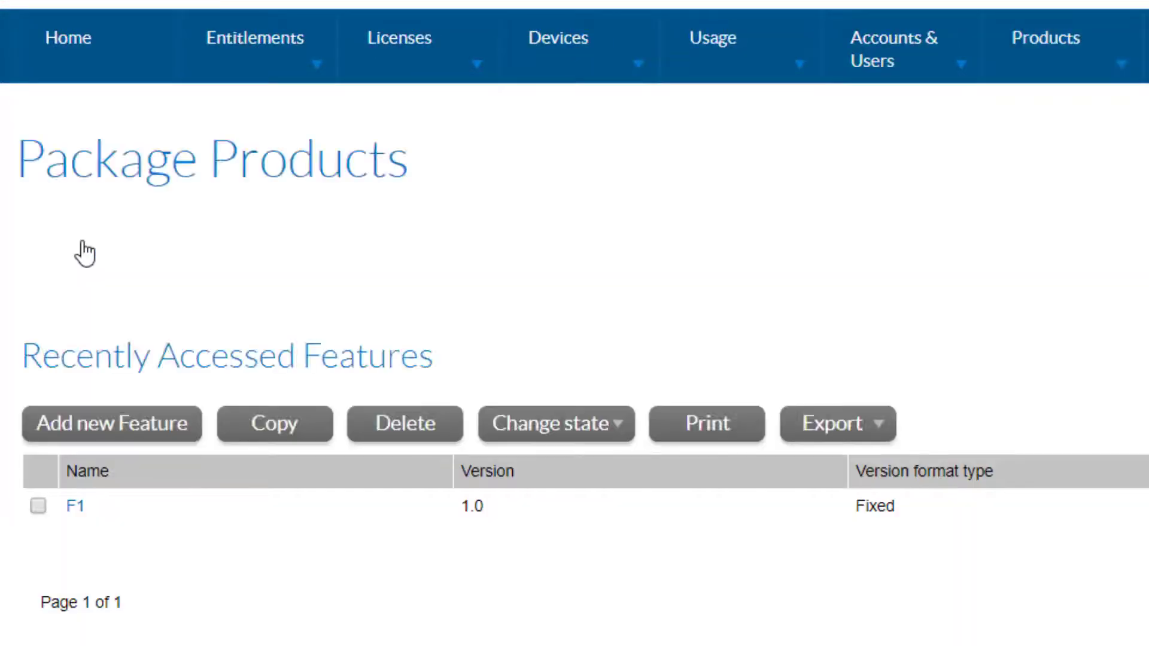
{"action": "left_click", "coordinate": [157, 443]}
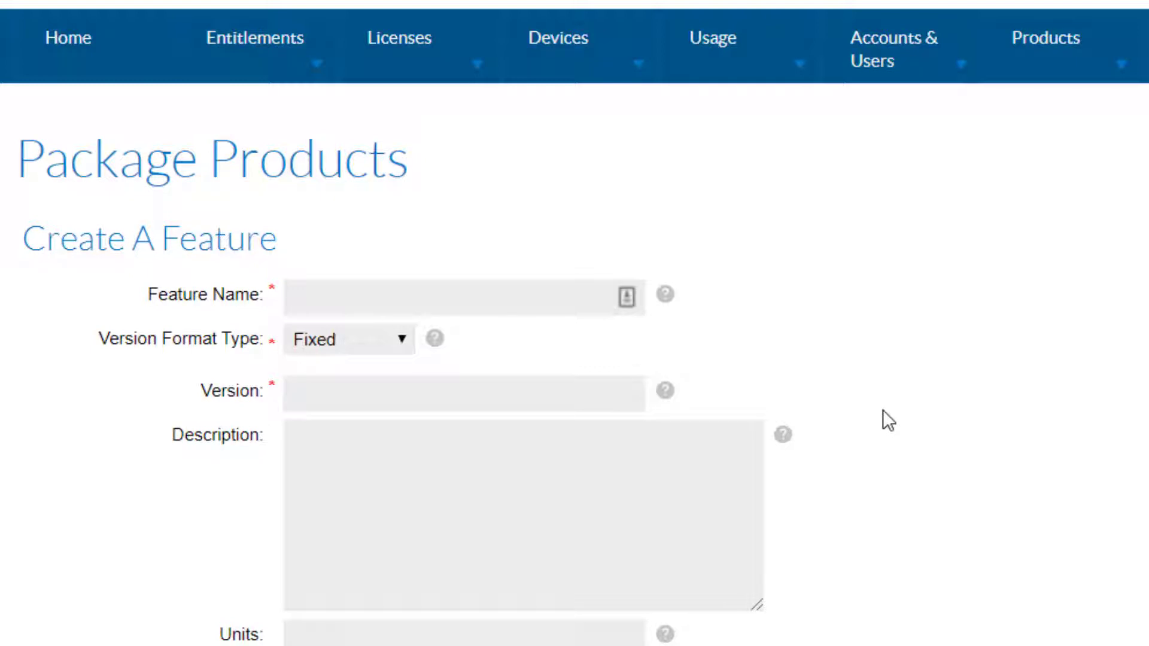
{"action": "left_click", "coordinate": [544, 308]}
{"action": "type", "text": "survey"}
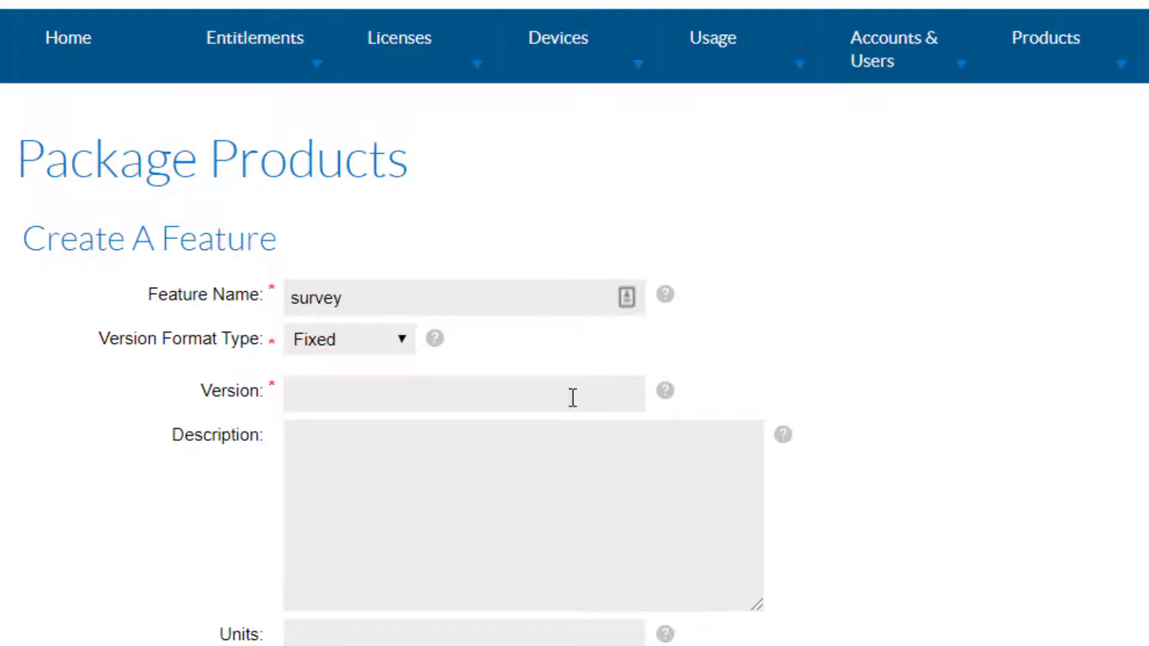
{"action": "left_click", "coordinate": [539, 405]}
{"action": "type", "text": "1.0"}
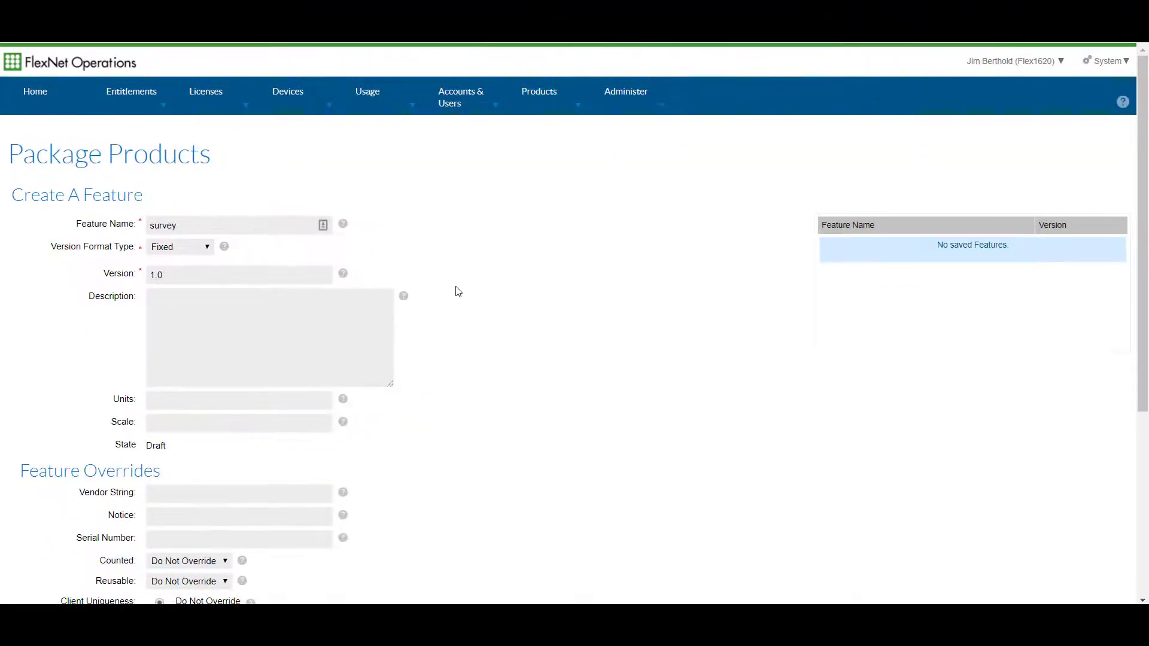
{"action": "scroll", "coordinate": [492, 302], "scroll_direction": "down", "scroll_amount": 5}
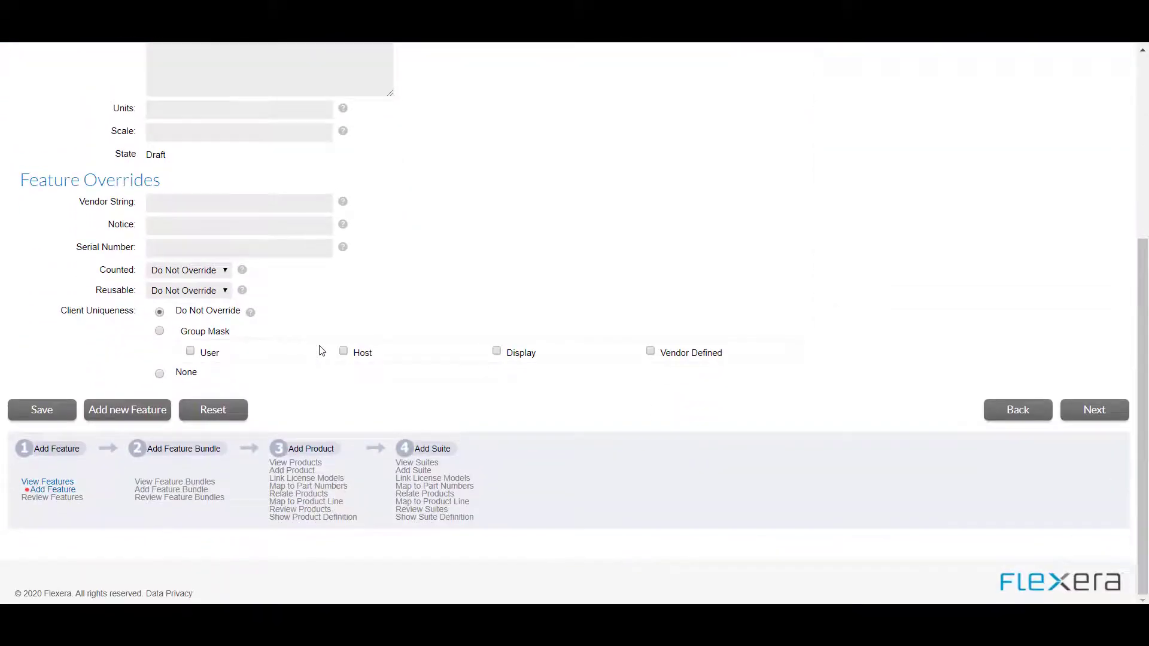
{"action": "left_click", "coordinate": [40, 411]}
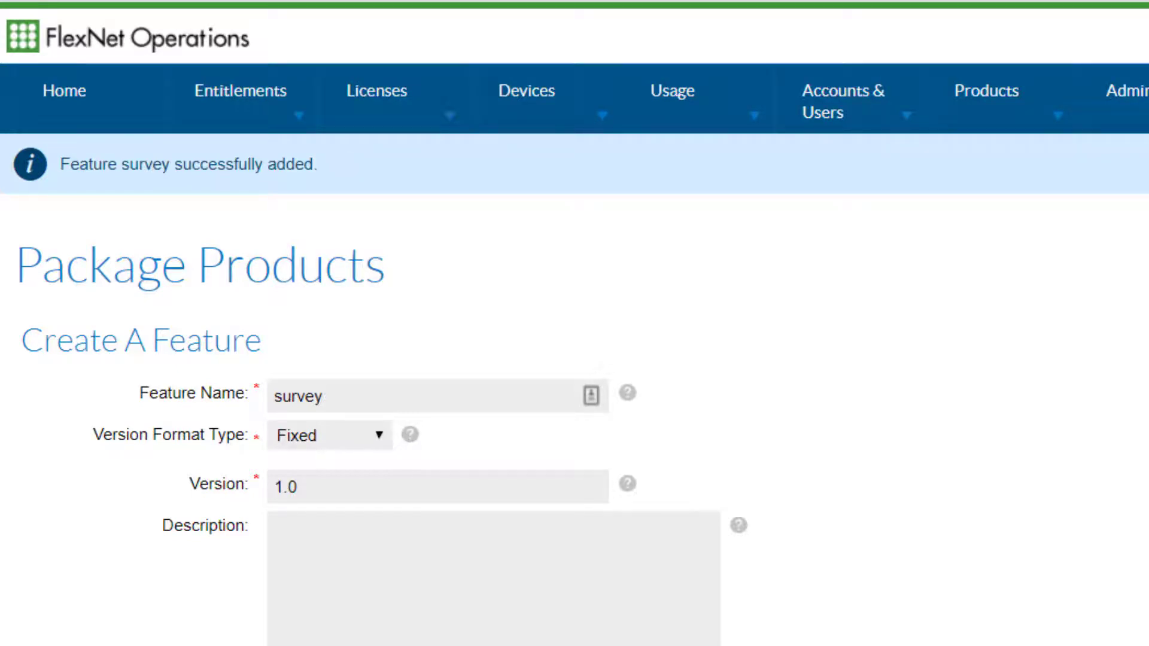
Step: List all license models, copy the Embedded Counted model and name the copy 1 Year Subscription
{"action": "left_click", "coordinate": [1146, 103]}
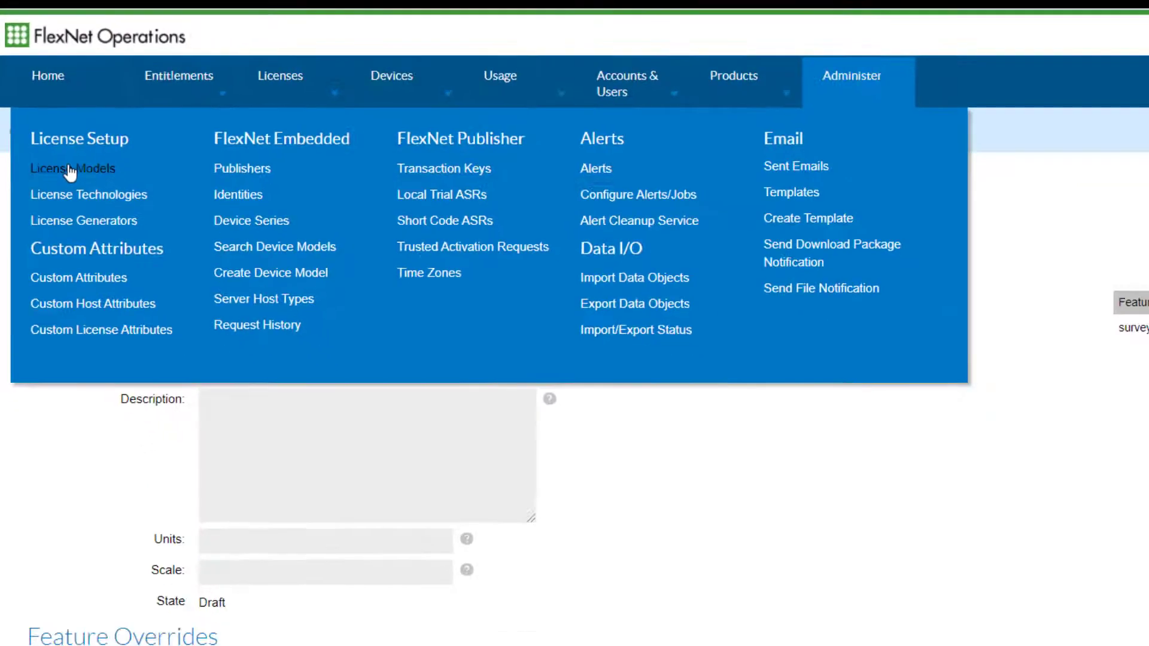
{"action": "left_click", "coordinate": [86, 195]}
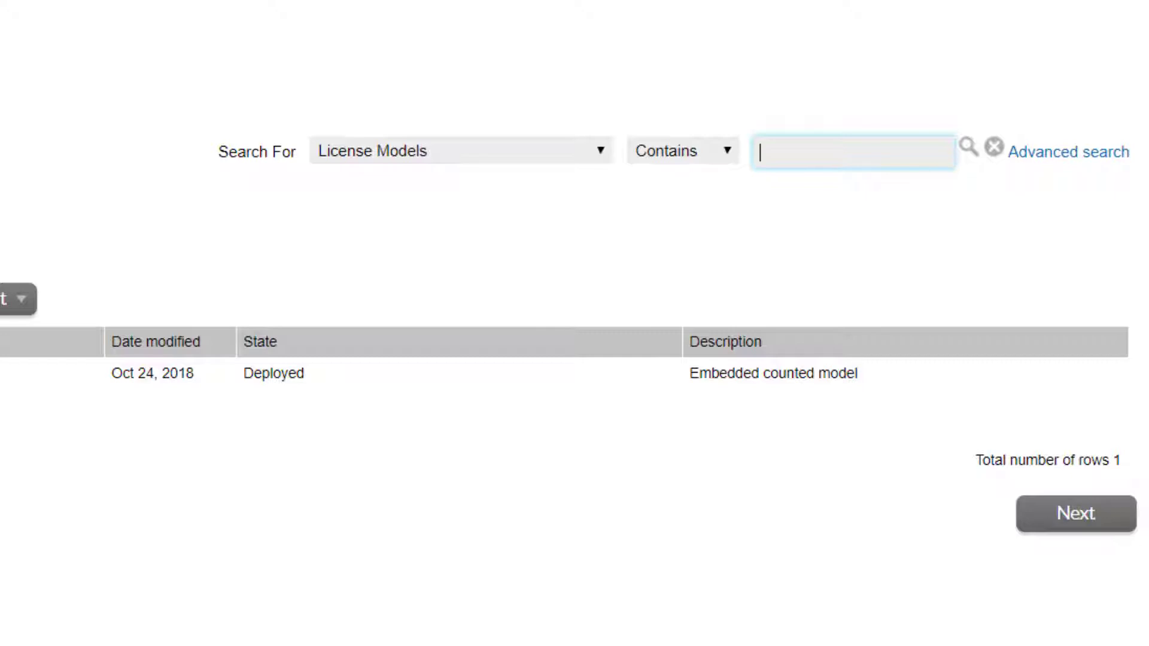
{"action": "left_click", "coordinate": [966, 155]}
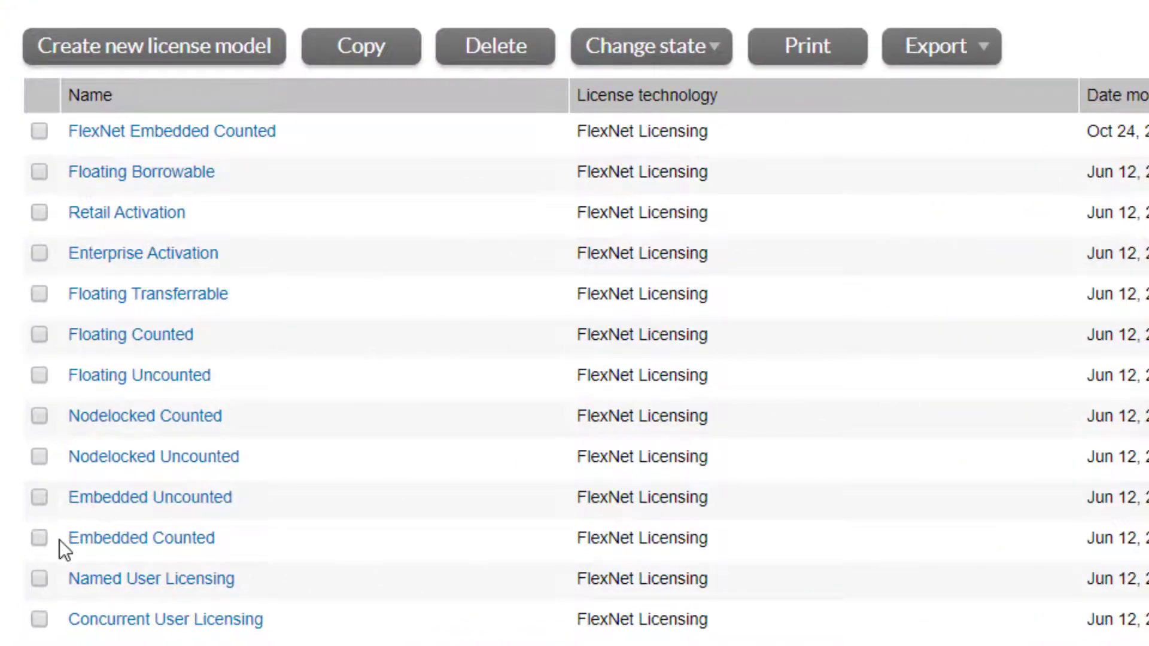
{"action": "left_click", "coordinate": [386, 60]}
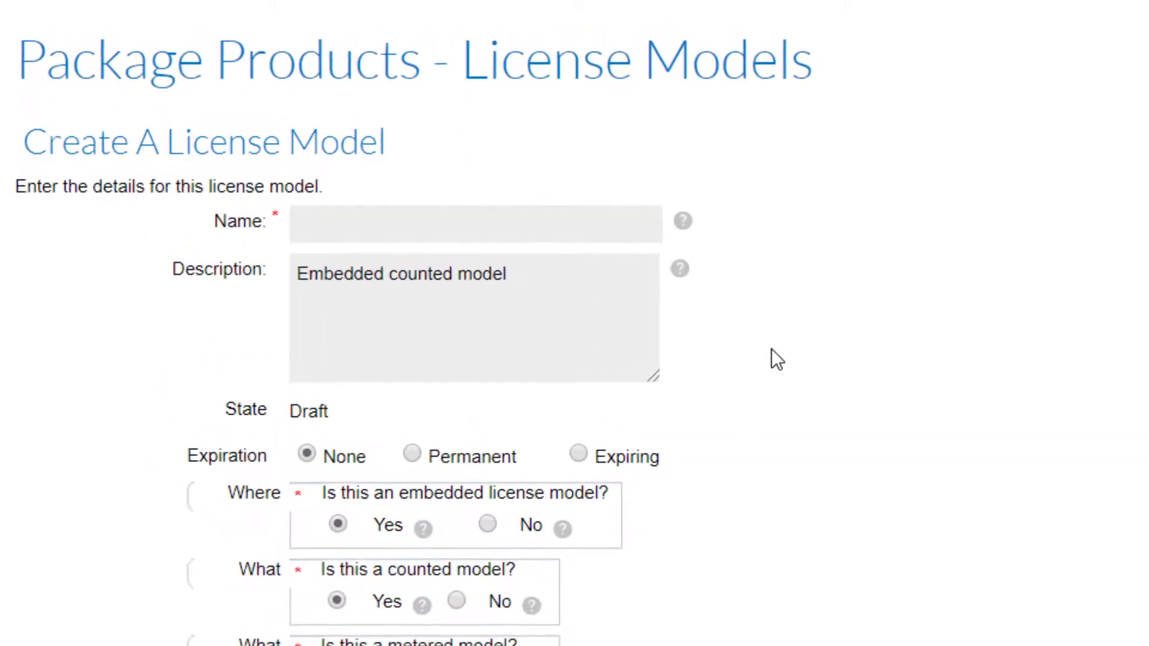
{"action": "left_click", "coordinate": [579, 231]}
{"action": "type", "text": "1 Year Subscription"}
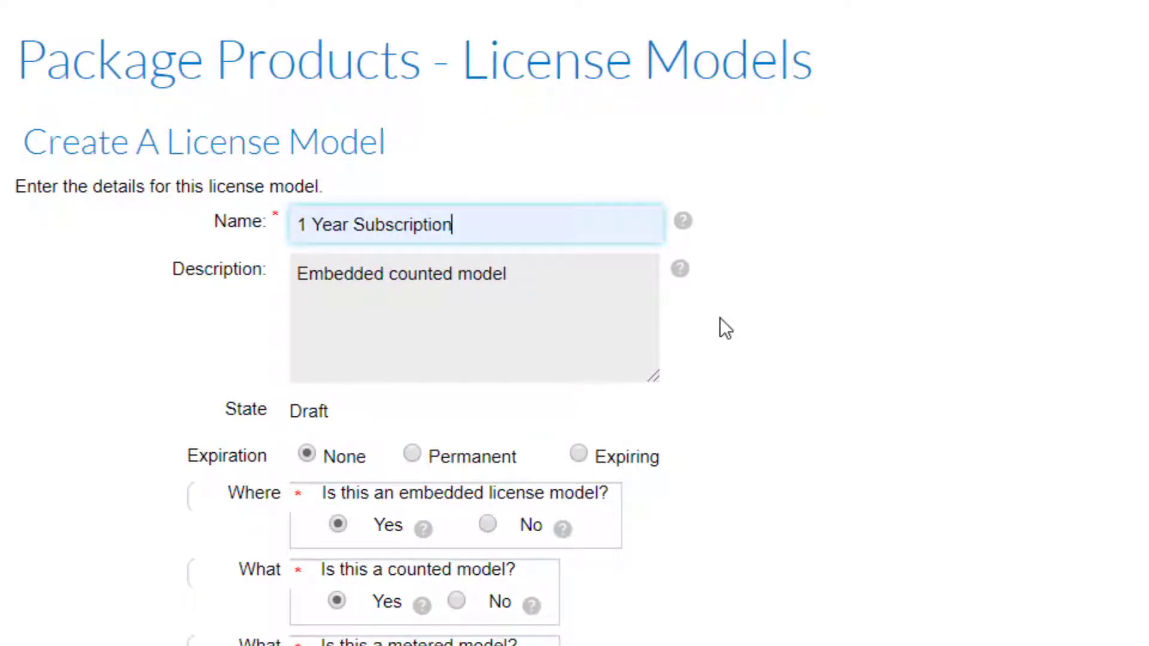
Step: Set the new license model to expire after 1 year and save it
{"action": "left_click", "coordinate": [578, 455]}
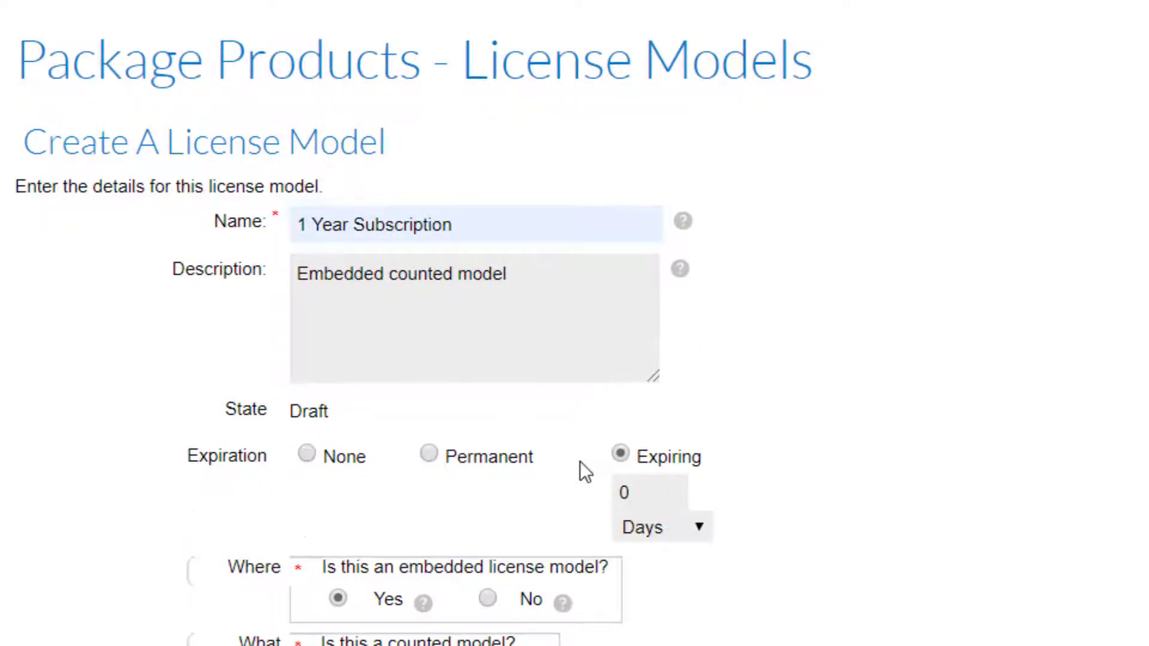
{"action": "left_click_drag", "start_coordinate": [645, 495], "coordinate": [609, 497]}
{"action": "type", "text": "1"}
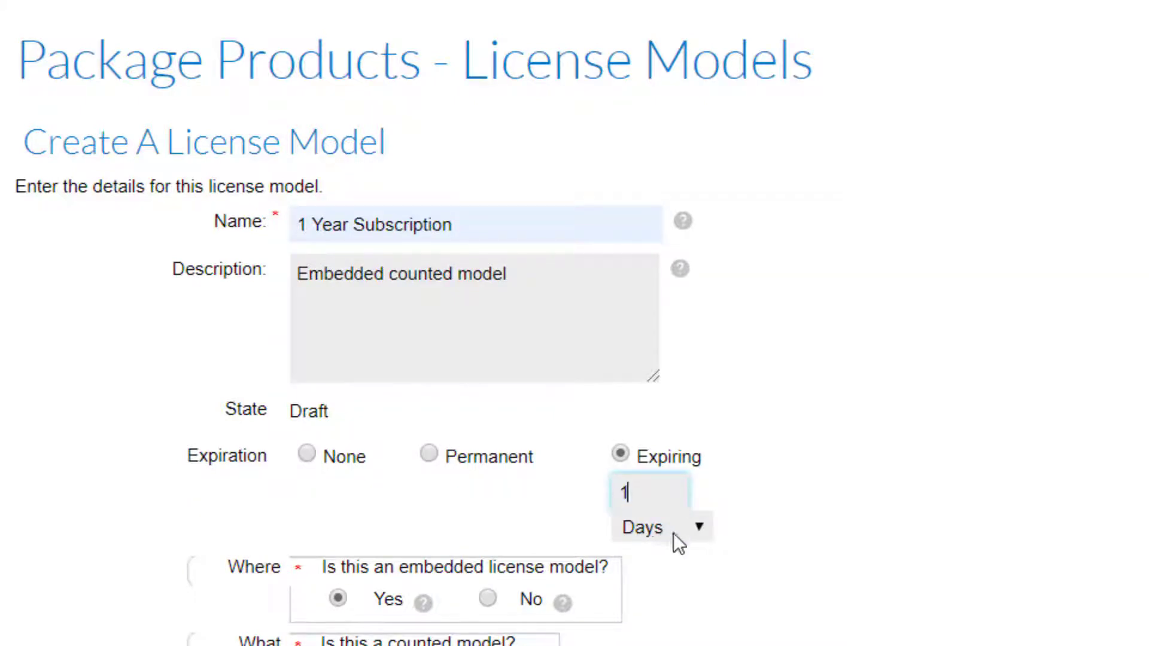
{"action": "left_click", "coordinate": [699, 528]}
{"action": "left_click", "coordinate": [674, 620]}
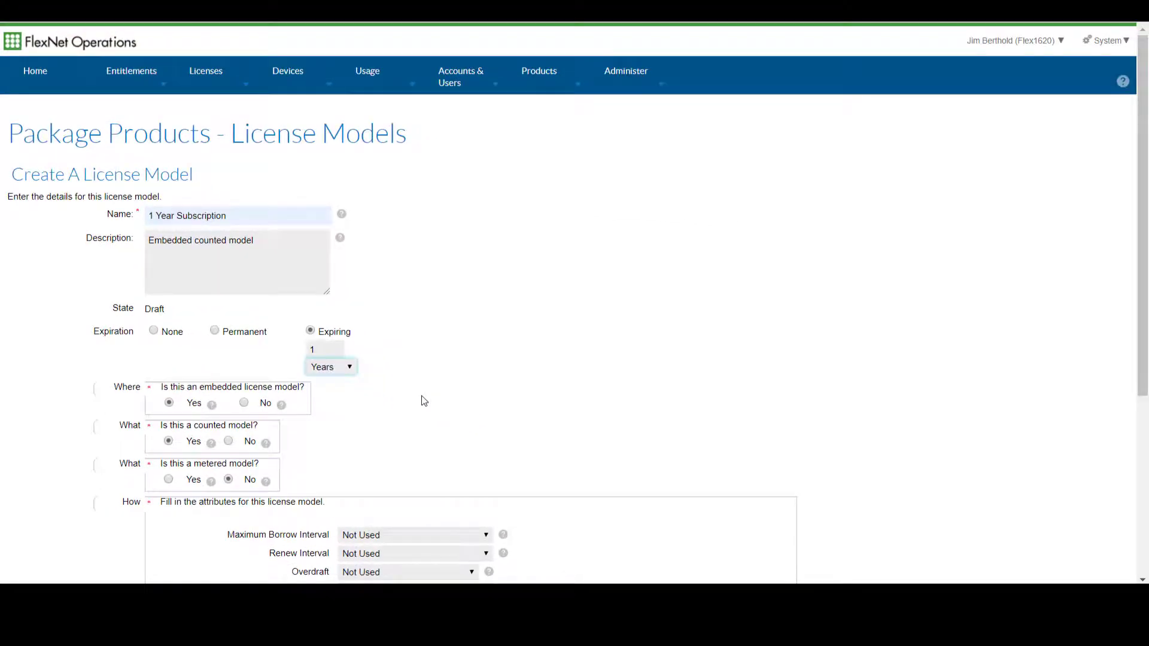
{"action": "scroll", "coordinate": [423, 399], "scroll_direction": "down", "scroll_amount": 5}
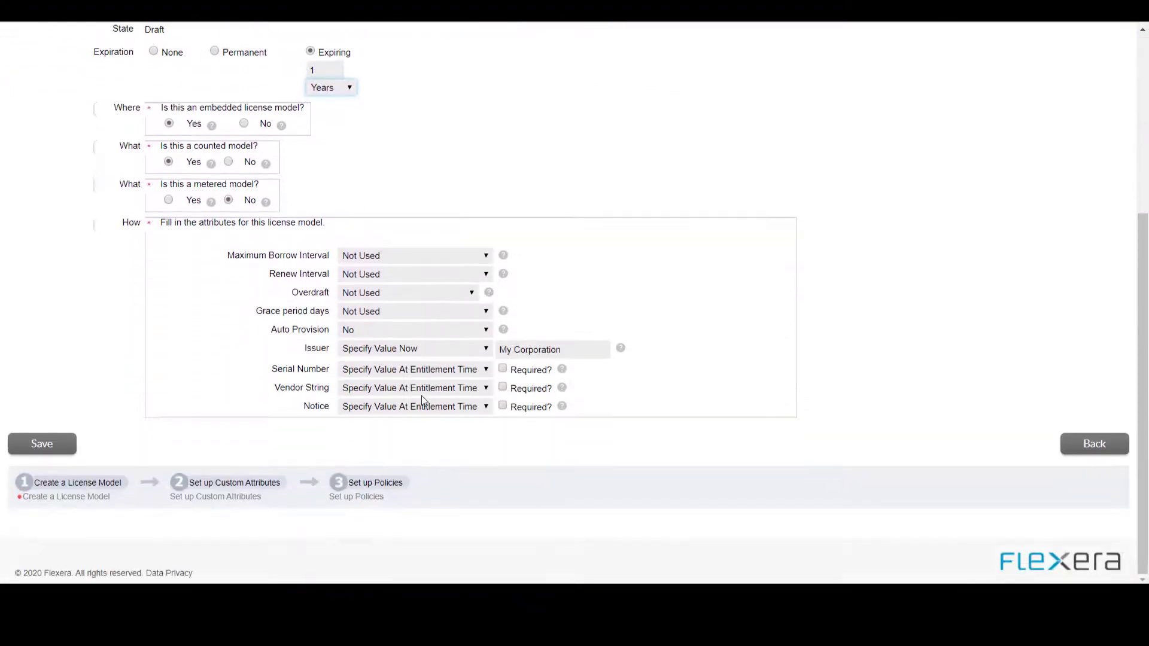
{"action": "left_click", "coordinate": [64, 443]}
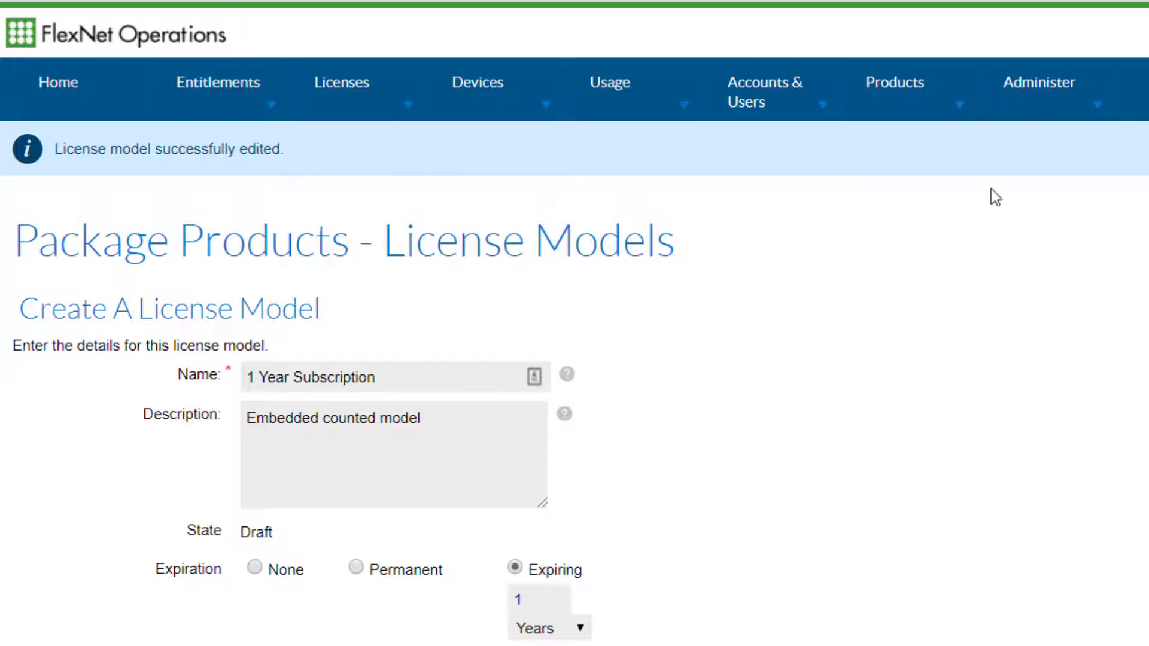
Step: Return to the license models list and deploy the 1 Year Subscription model
{"action": "left_click", "coordinate": [1025, 107]}
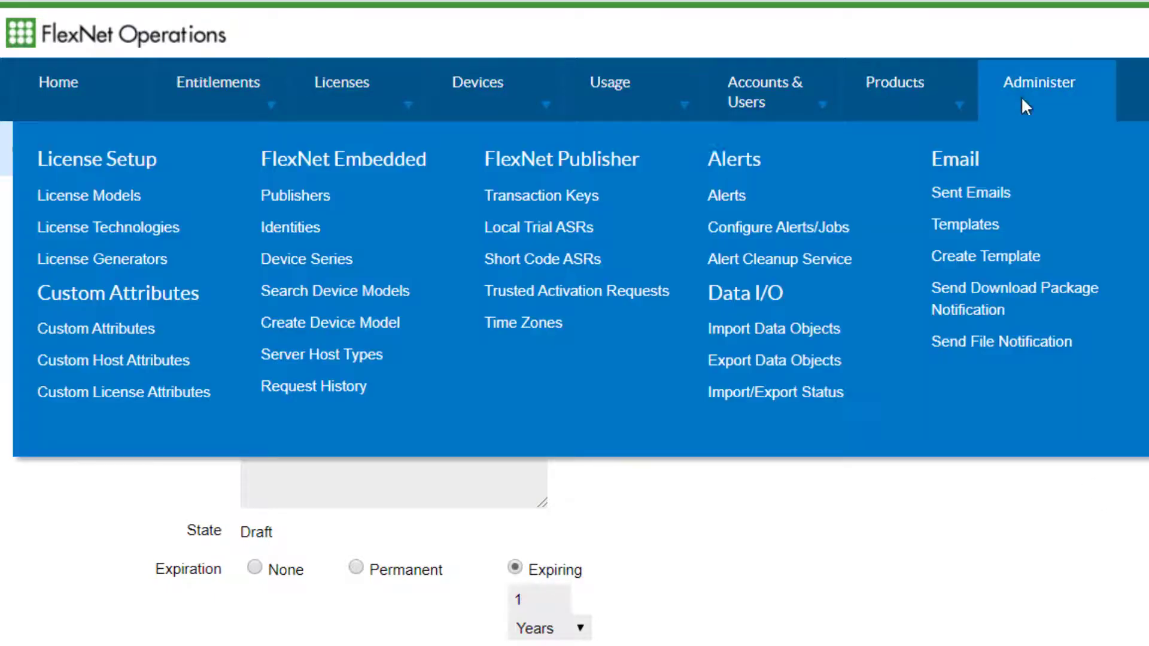
{"action": "left_click", "coordinate": [118, 208]}
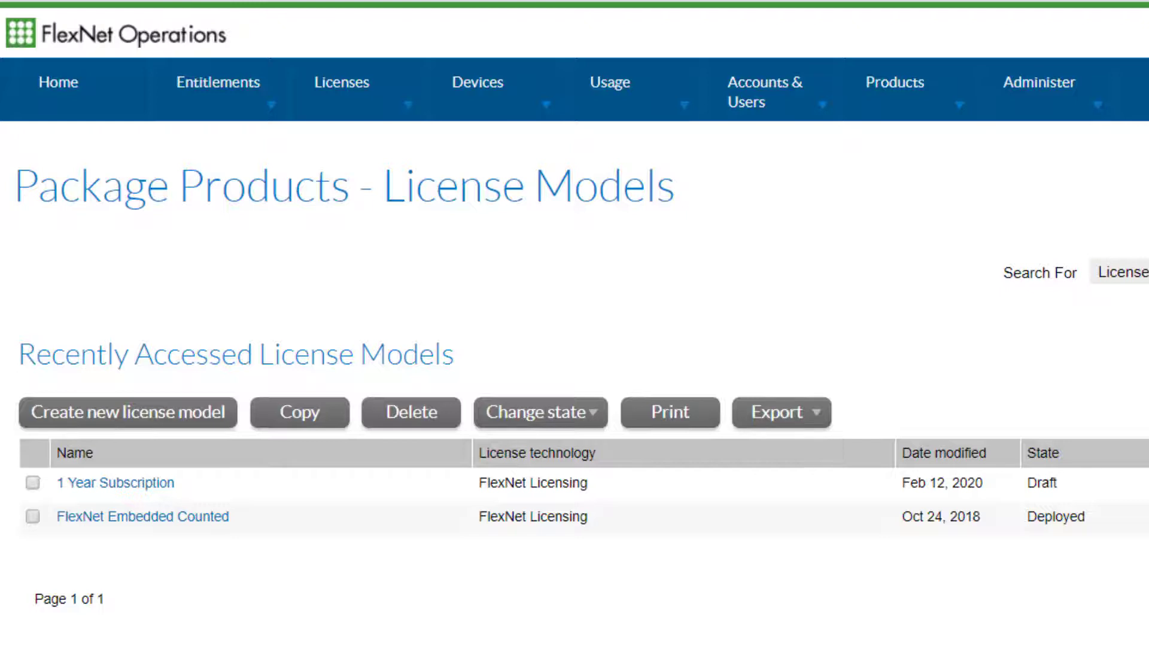
{"action": "left_click", "coordinate": [33, 482]}
{"action": "left_click", "coordinate": [555, 418]}
{"action": "left_click", "coordinate": [534, 484]}
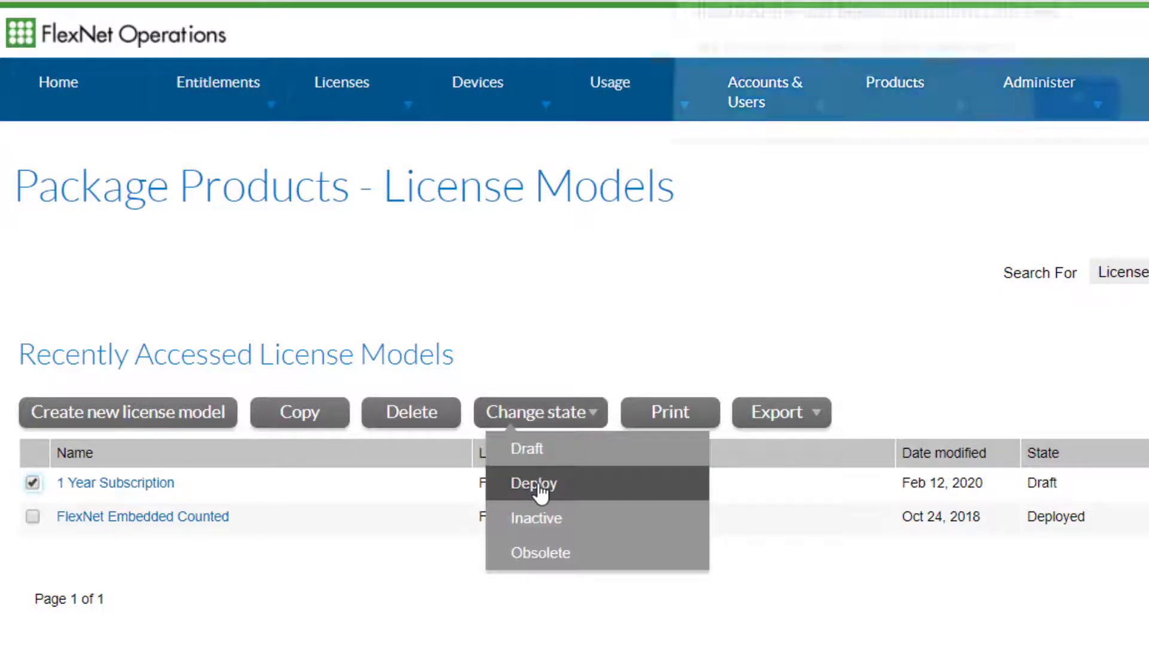
{"action": "left_click", "coordinate": [1074, 120]}
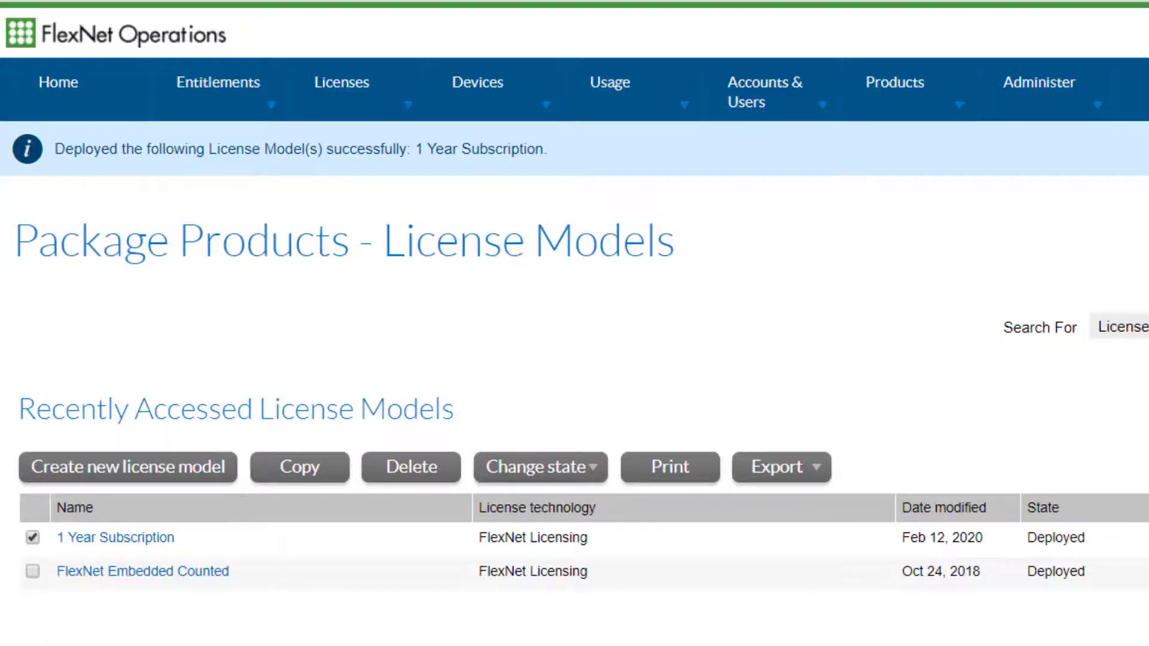
Step: Start a new product named Example Product, version 2020, and allow it to be used on a device
{"action": "left_click", "coordinate": [895, 90]}
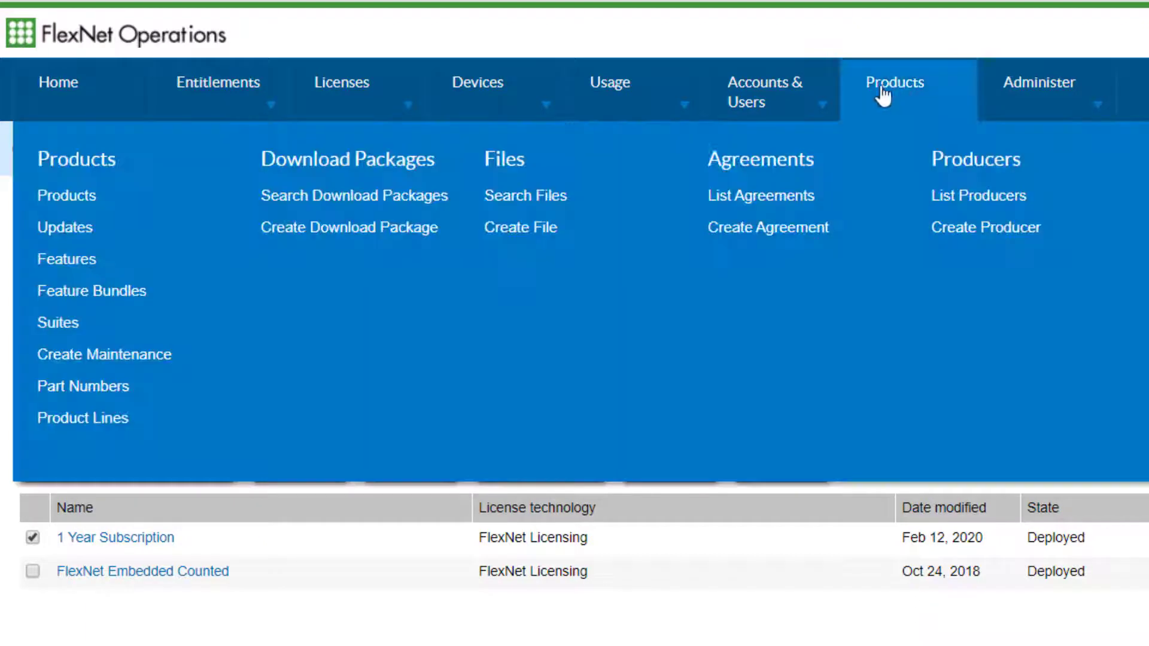
{"action": "left_click", "coordinate": [82, 201]}
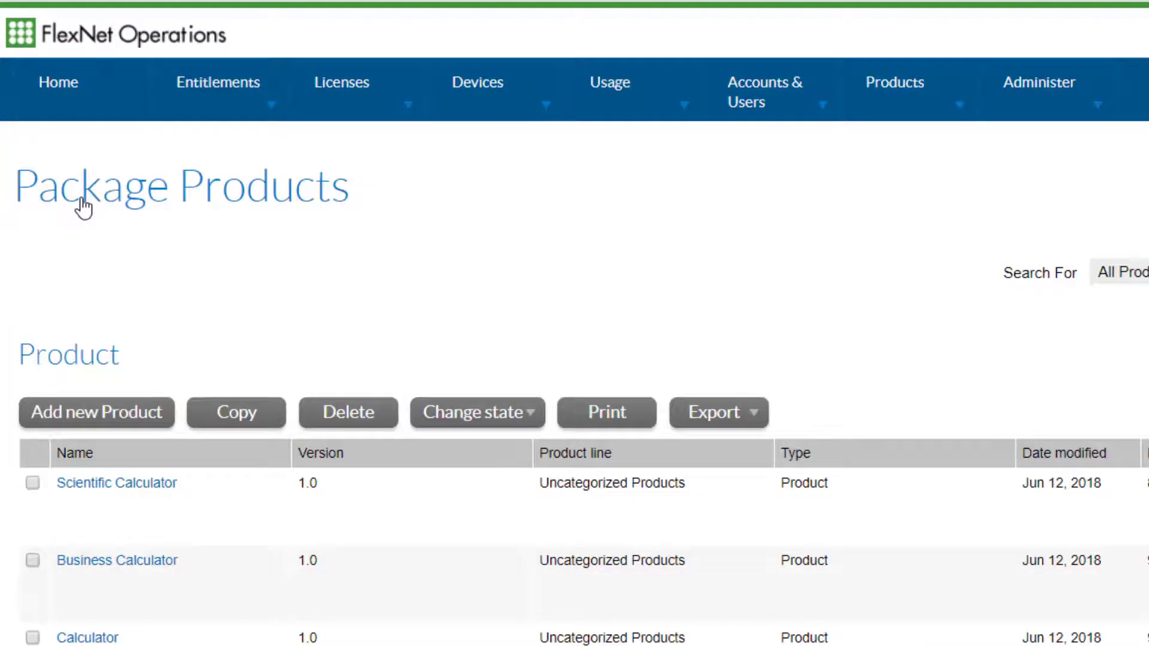
{"action": "left_click", "coordinate": [156, 423]}
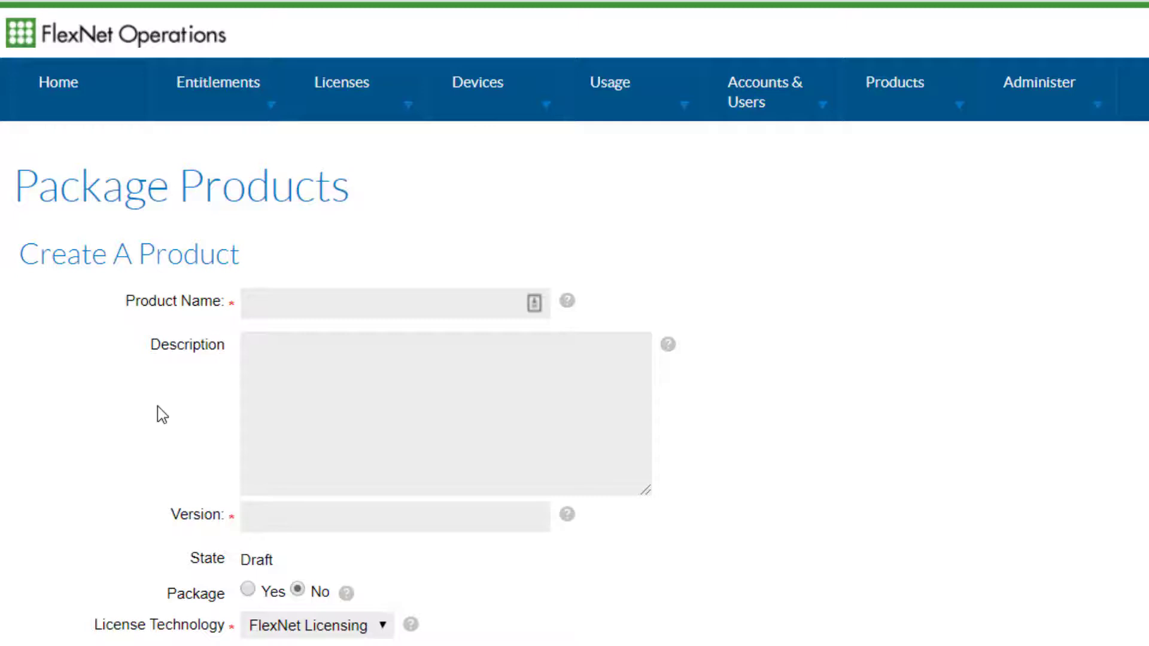
{"action": "left_click", "coordinate": [307, 311]}
{"action": "type", "text": "Example Product"}
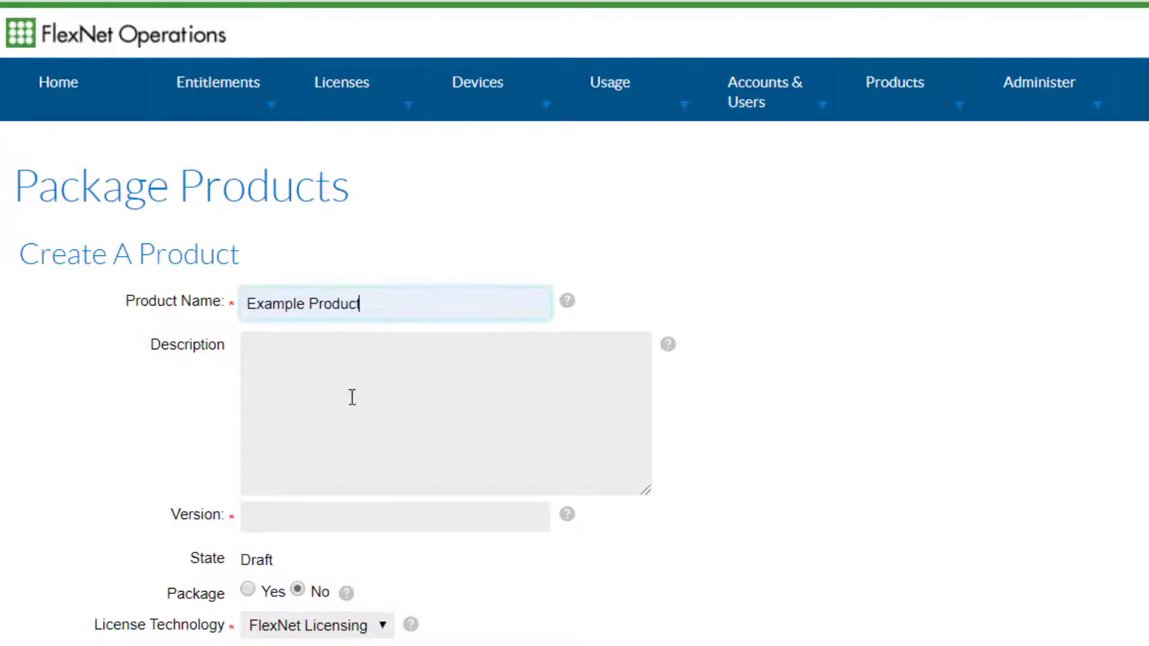
{"action": "left_click", "coordinate": [365, 514]}
{"action": "type", "text": "2020"}
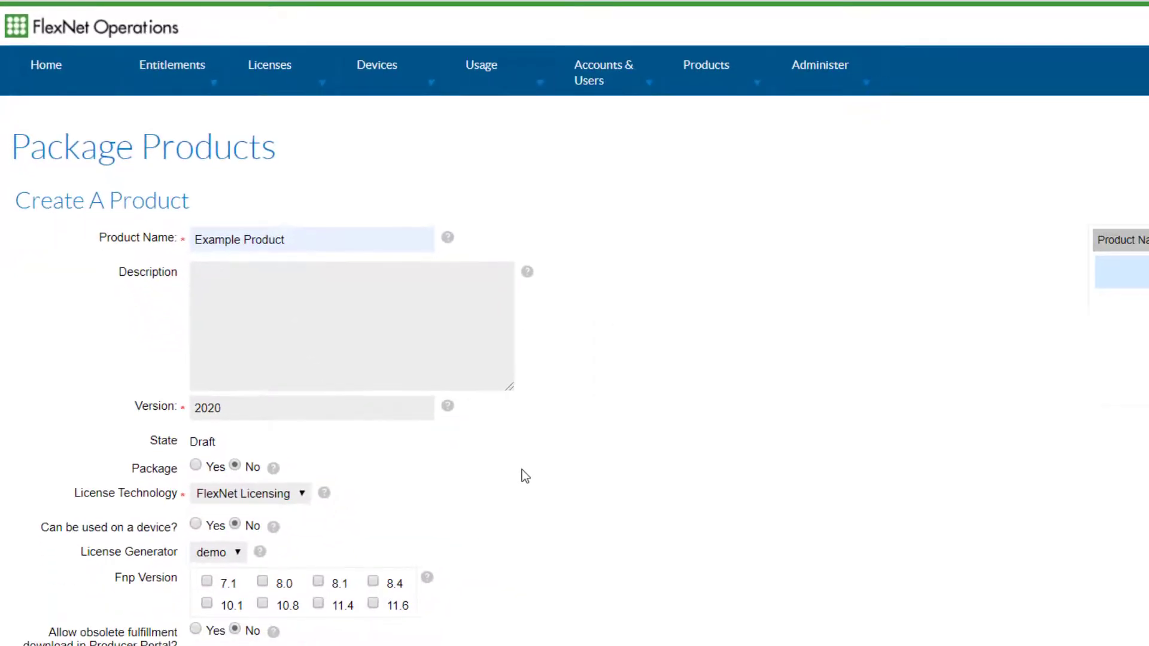
{"action": "left_click", "coordinate": [195, 525]}
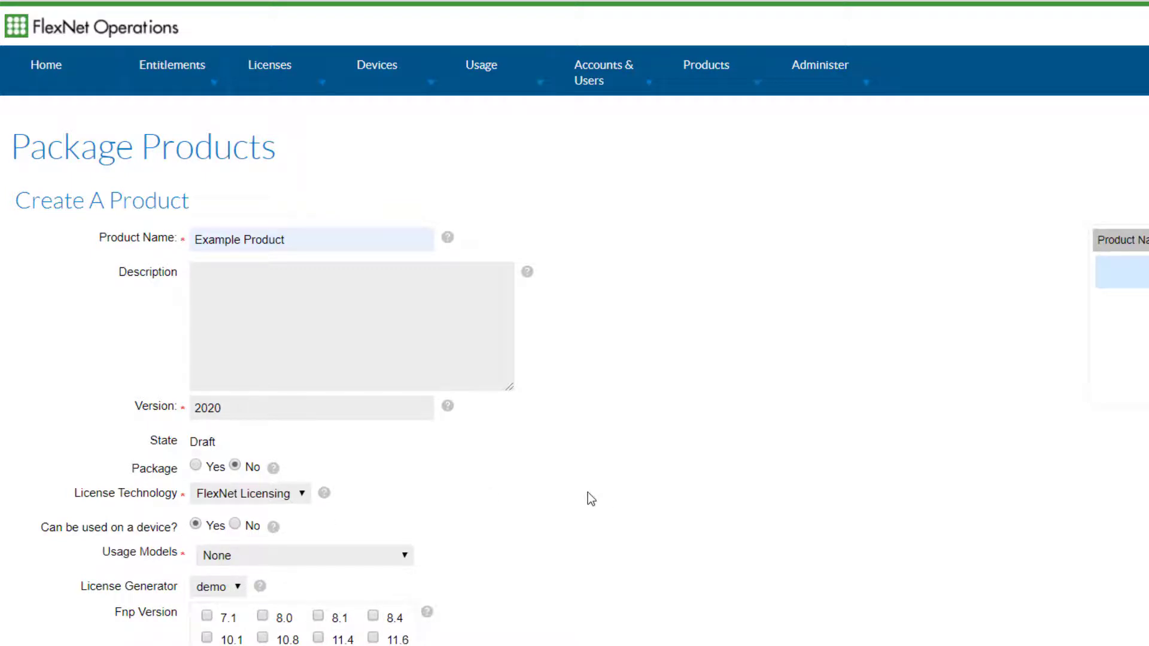
Step: Find the survey 1.0 feature and add it to Example Product
{"action": "scroll", "coordinate": [587, 493], "scroll_direction": "down", "scroll_amount": 8}
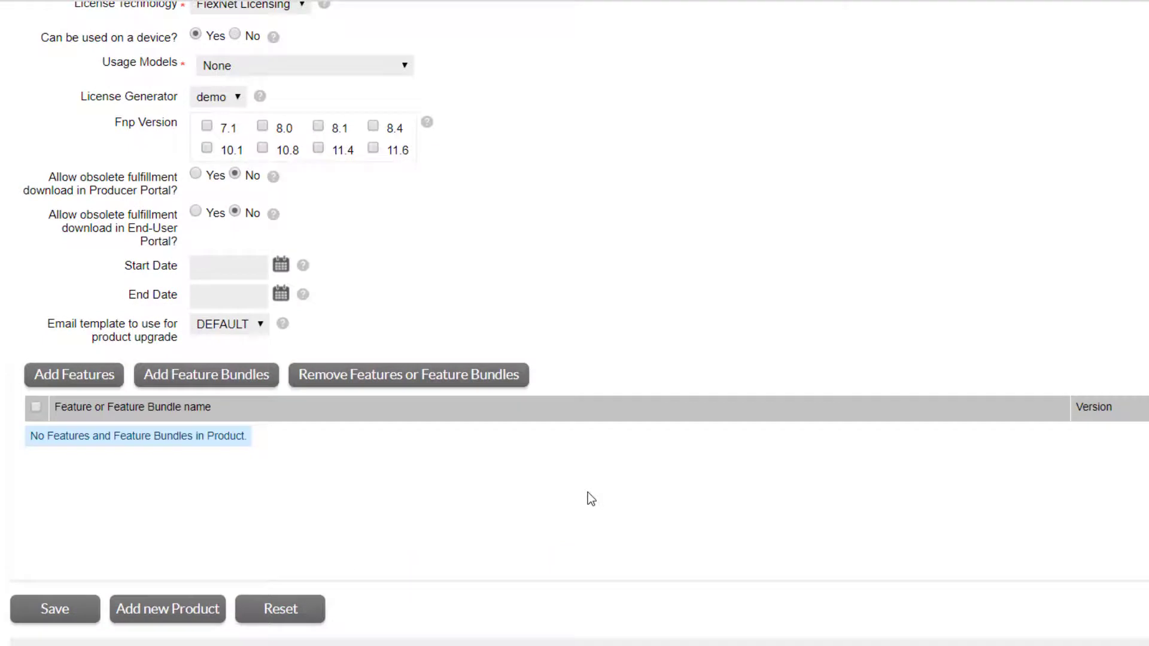
{"action": "left_click", "coordinate": [116, 380]}
{"action": "left_click", "coordinate": [385, 97]}
{"action": "type", "text": "survey"}
{"action": "left_click", "coordinate": [456, 92]}
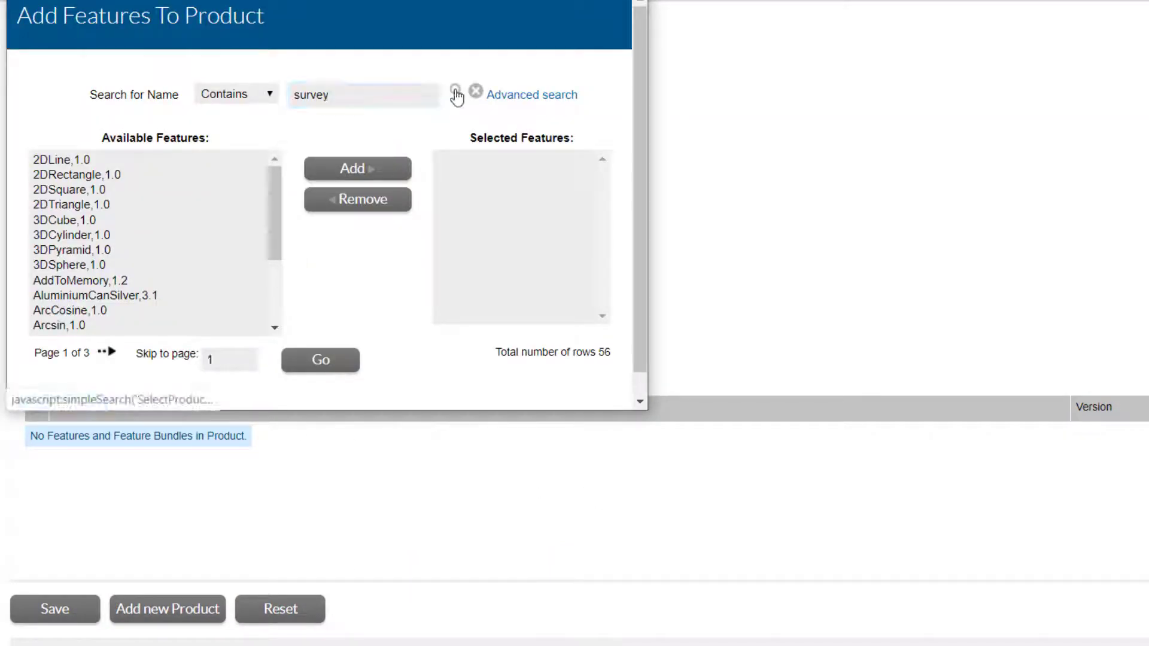
{"action": "left_click", "coordinate": [77, 162]}
{"action": "left_click", "coordinate": [329, 175]}
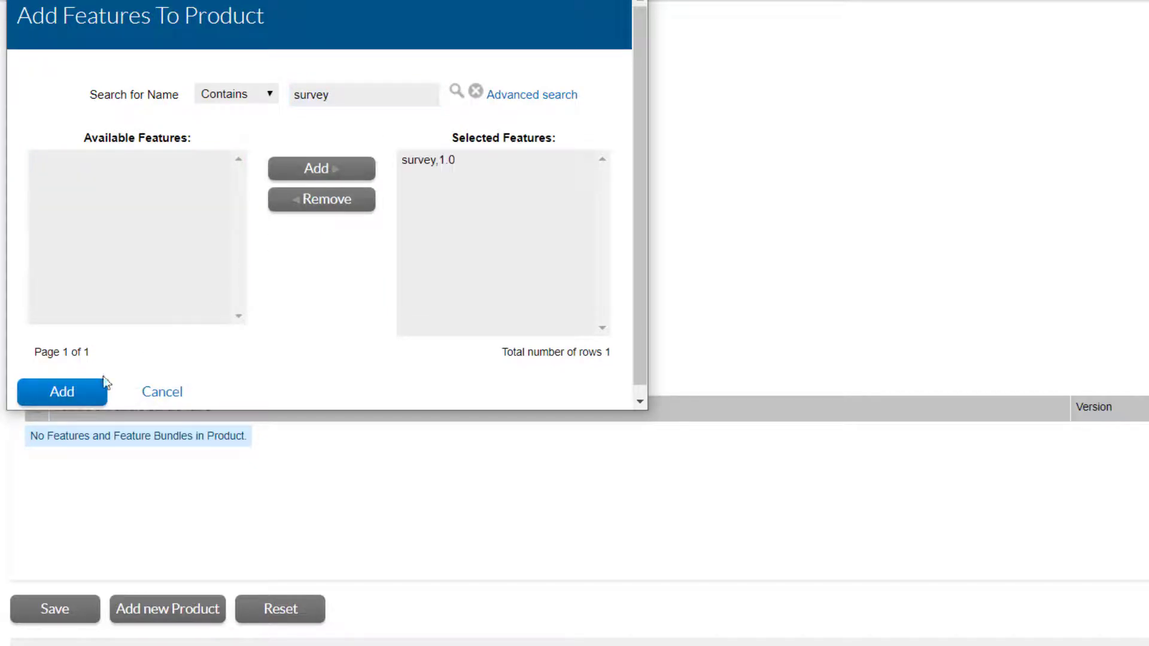
{"action": "left_click", "coordinate": [69, 395]}
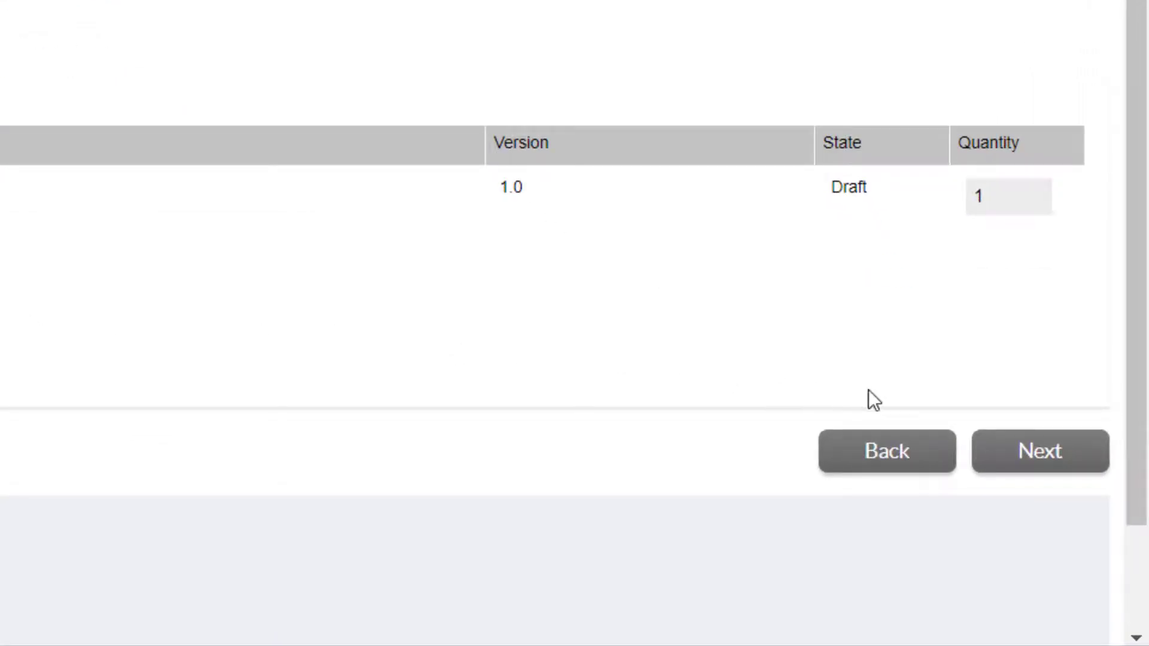
Step: Proceed to license model linking and add the 1 Year Subscription model to Example Product
{"action": "left_click", "coordinate": [1003, 453]}
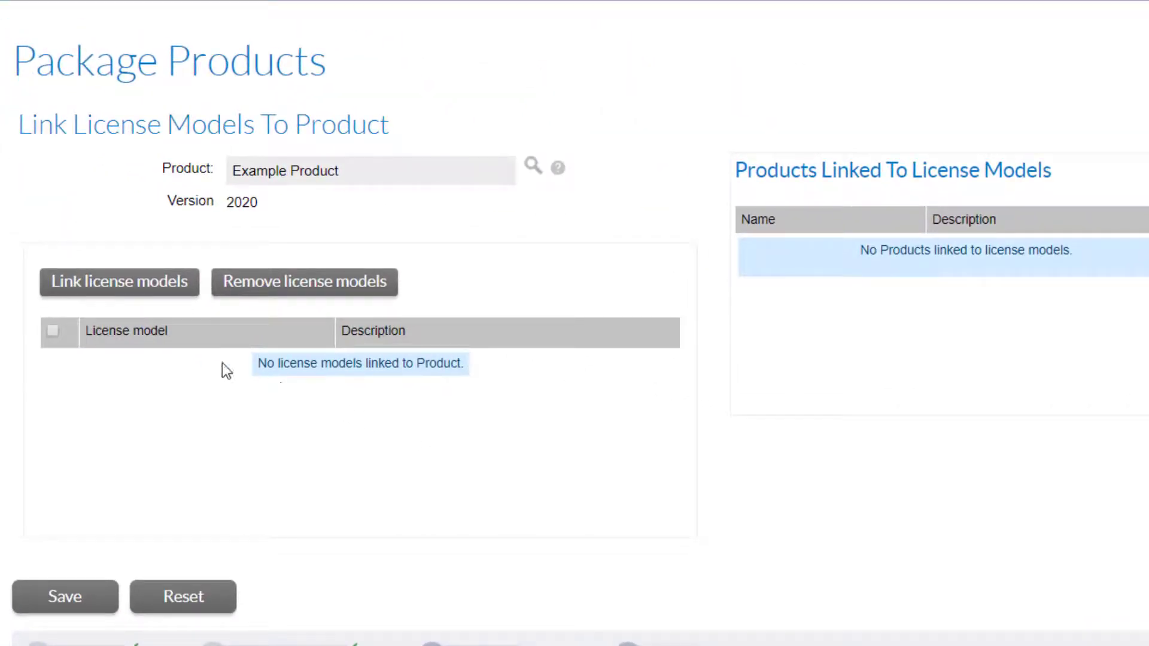
{"action": "left_click", "coordinate": [166, 292]}
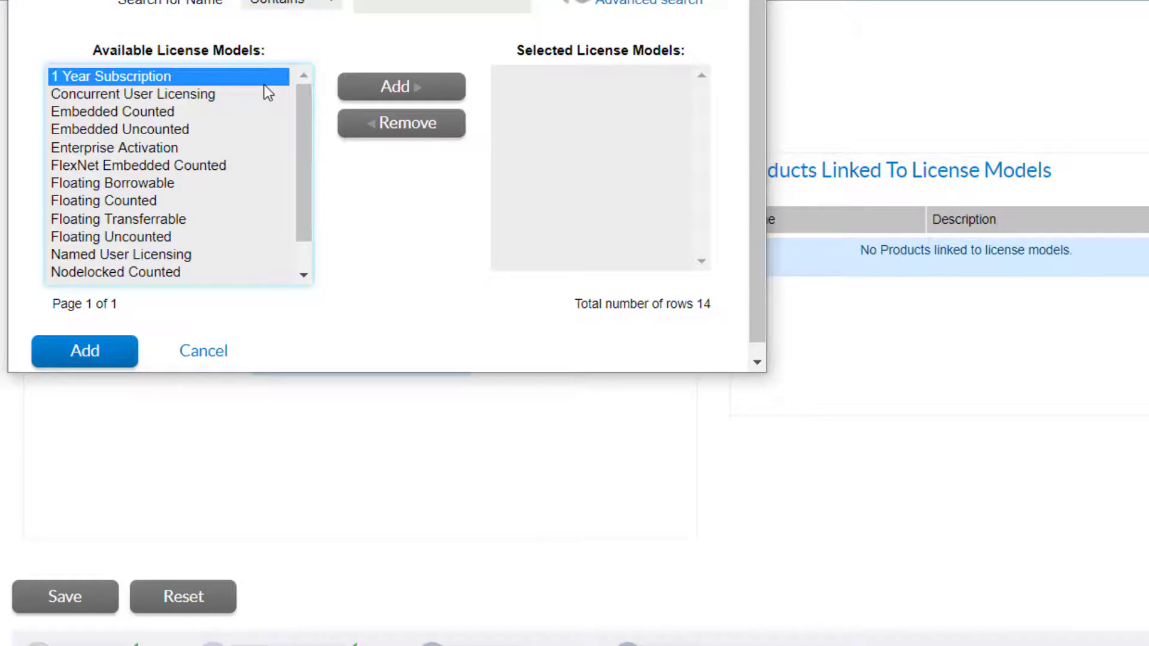
{"action": "left_click", "coordinate": [362, 94]}
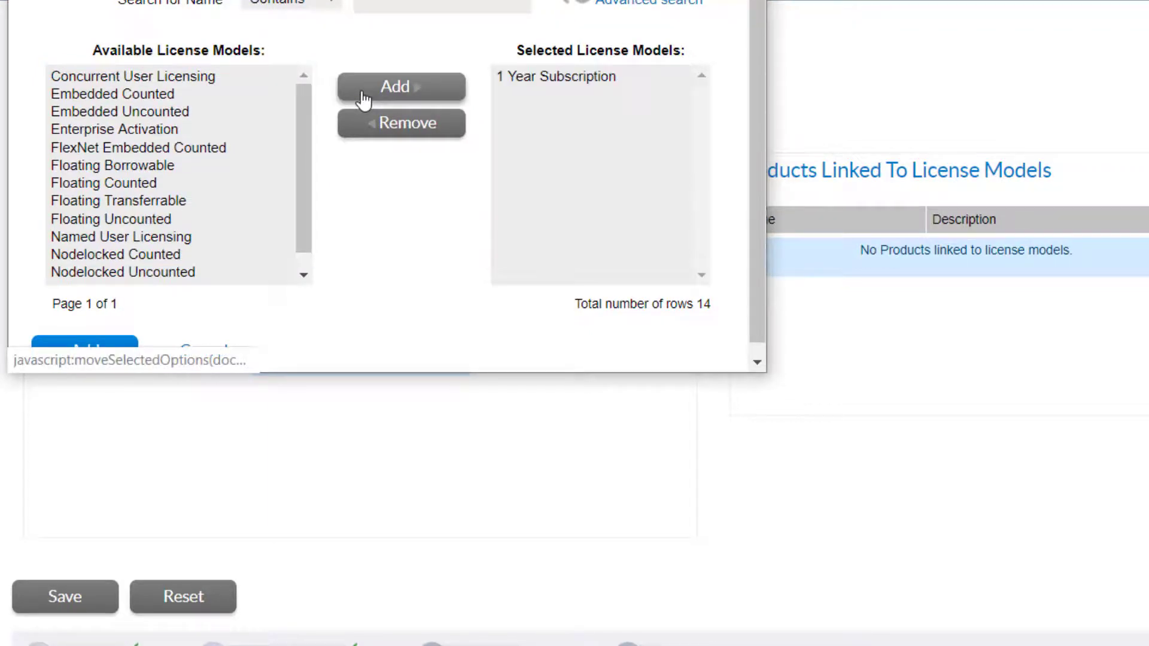
{"action": "left_click", "coordinate": [114, 356]}
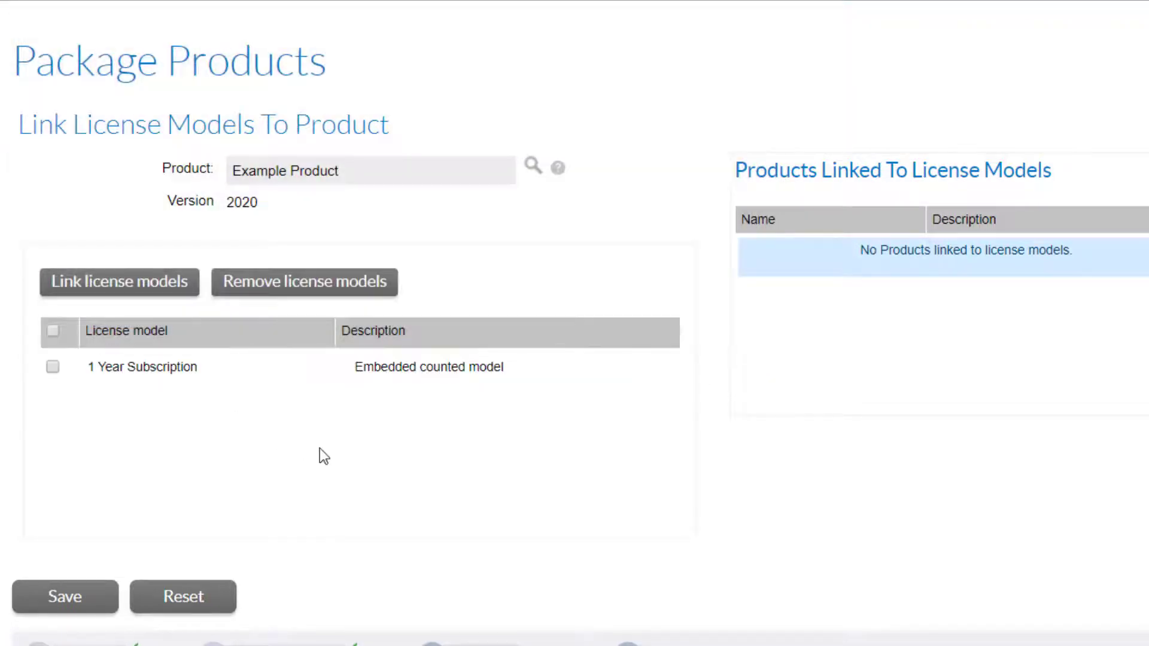
Step: Save the product's license model link, and deploy Example Product from the products list
{"action": "left_click", "coordinate": [90, 606]}
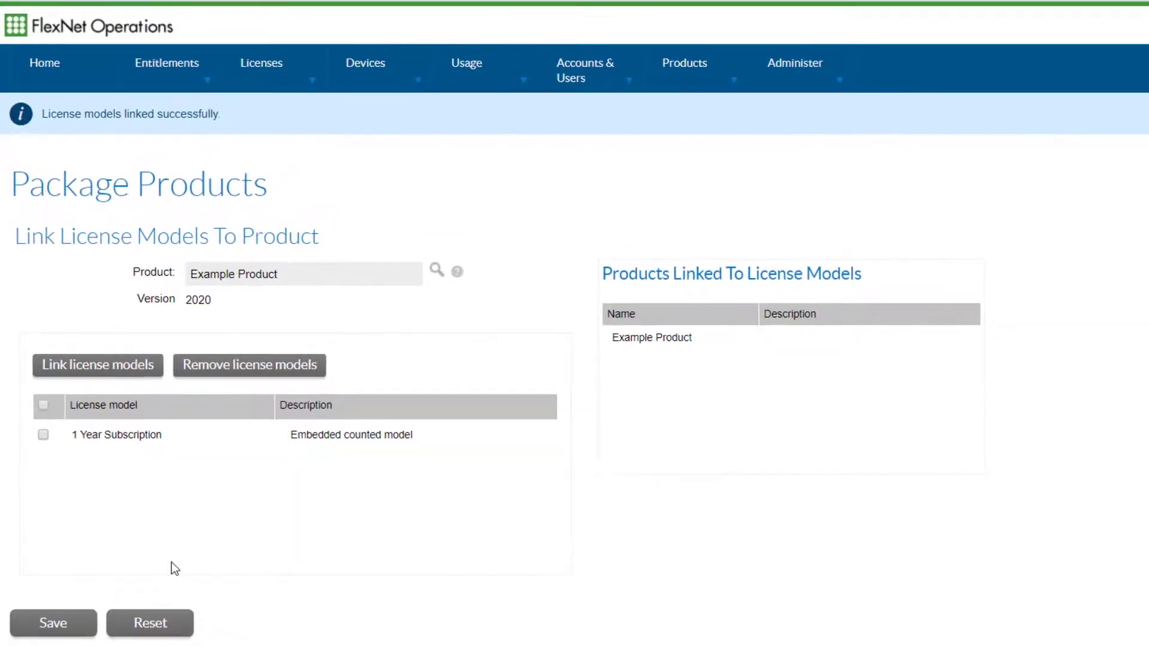
{"action": "left_click", "coordinate": [650, 76]}
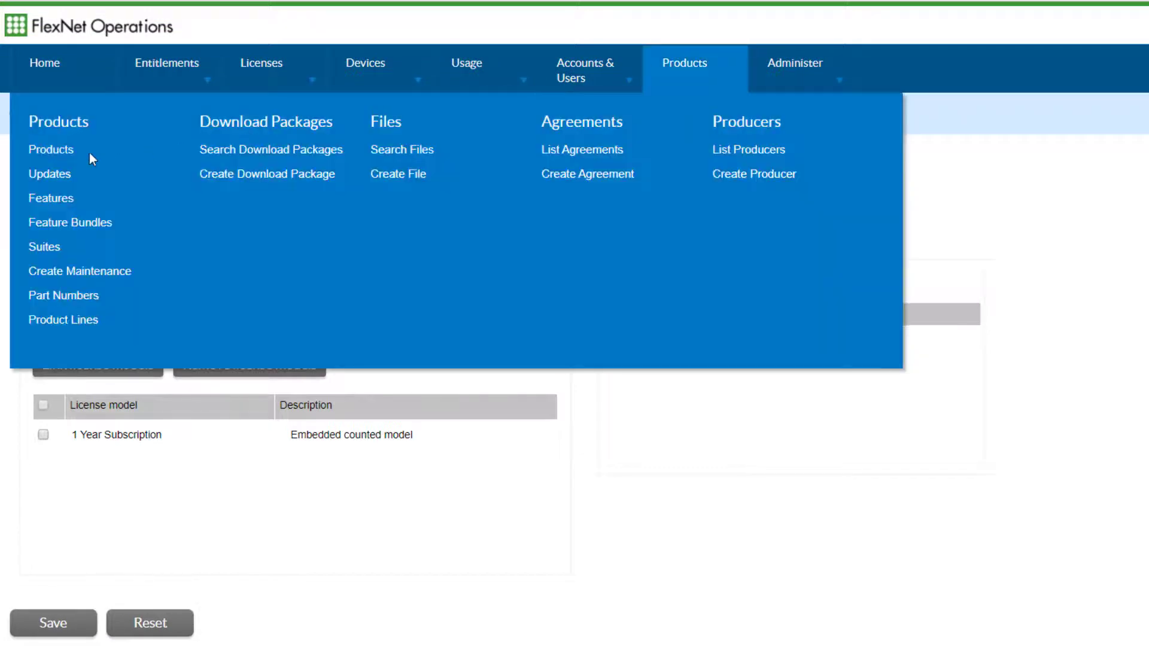
{"action": "left_click", "coordinate": [63, 151]}
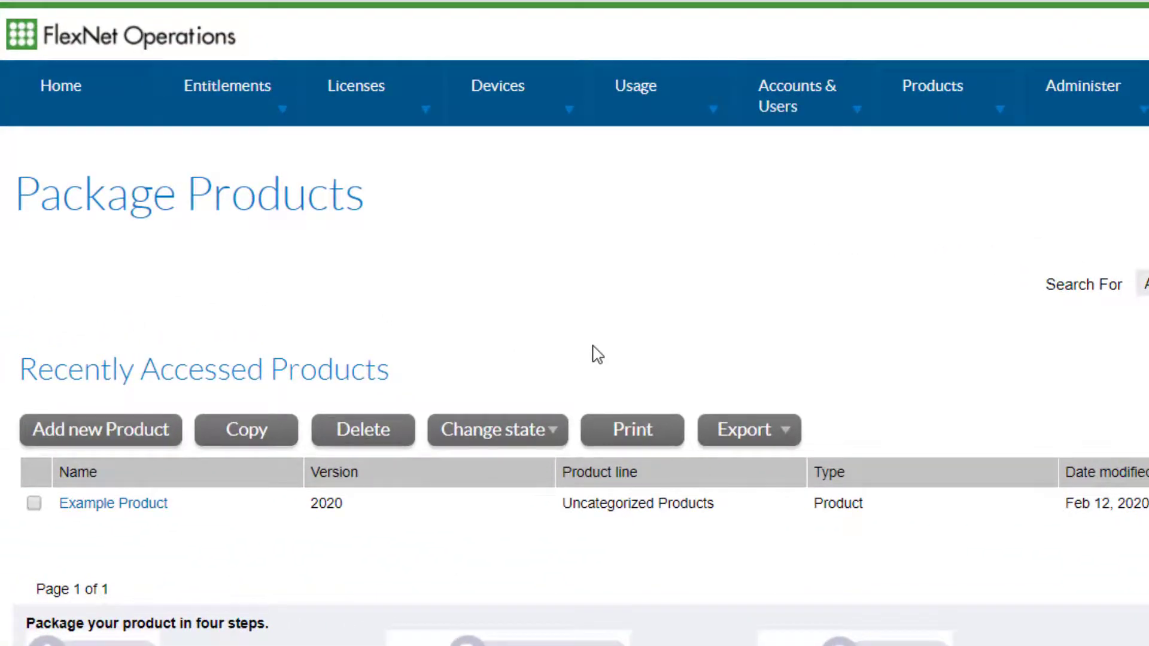
{"action": "left_click", "coordinate": [34, 504]}
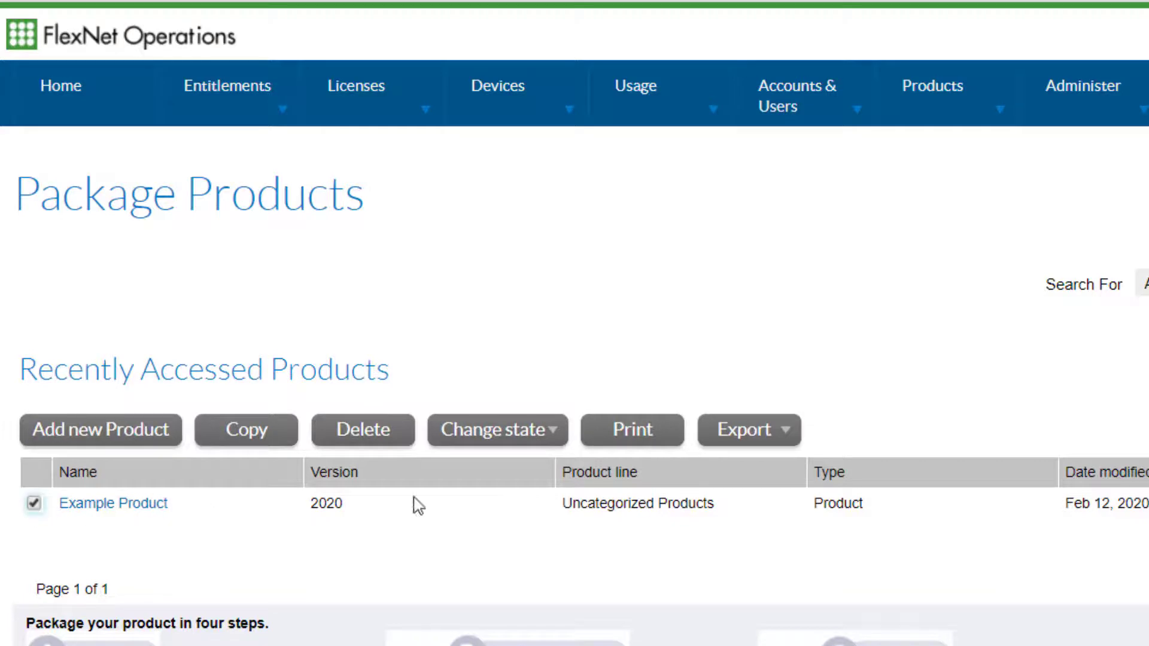
{"action": "left_click", "coordinate": [502, 432]}
{"action": "left_click", "coordinate": [493, 506]}
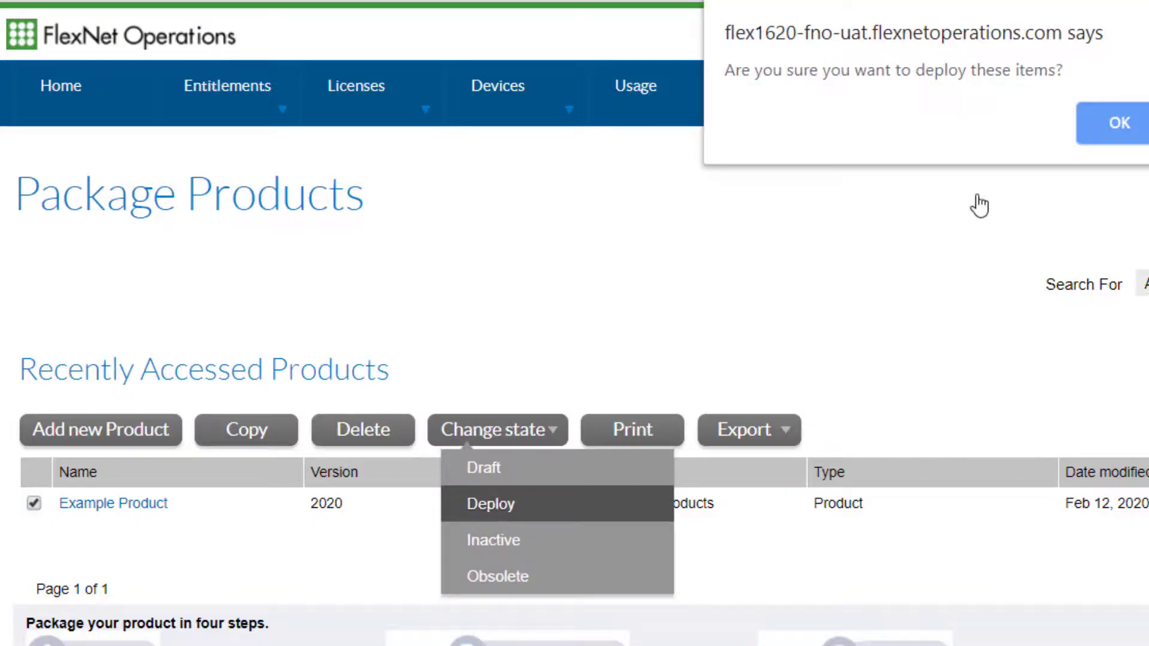
{"action": "left_click", "coordinate": [1105, 134]}
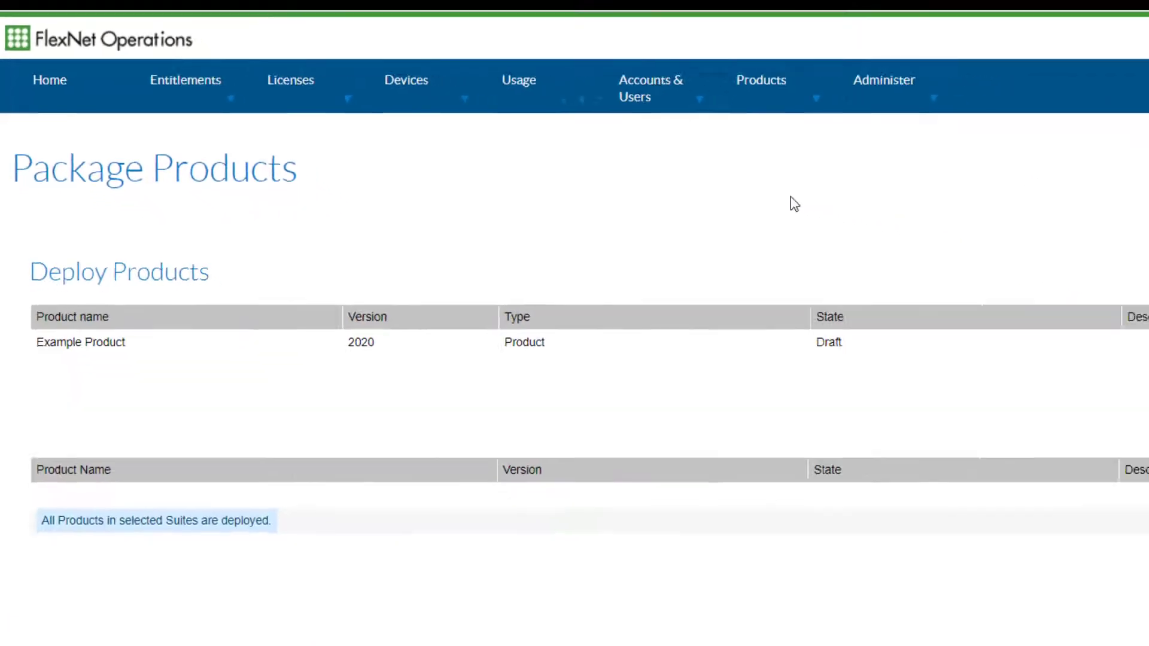
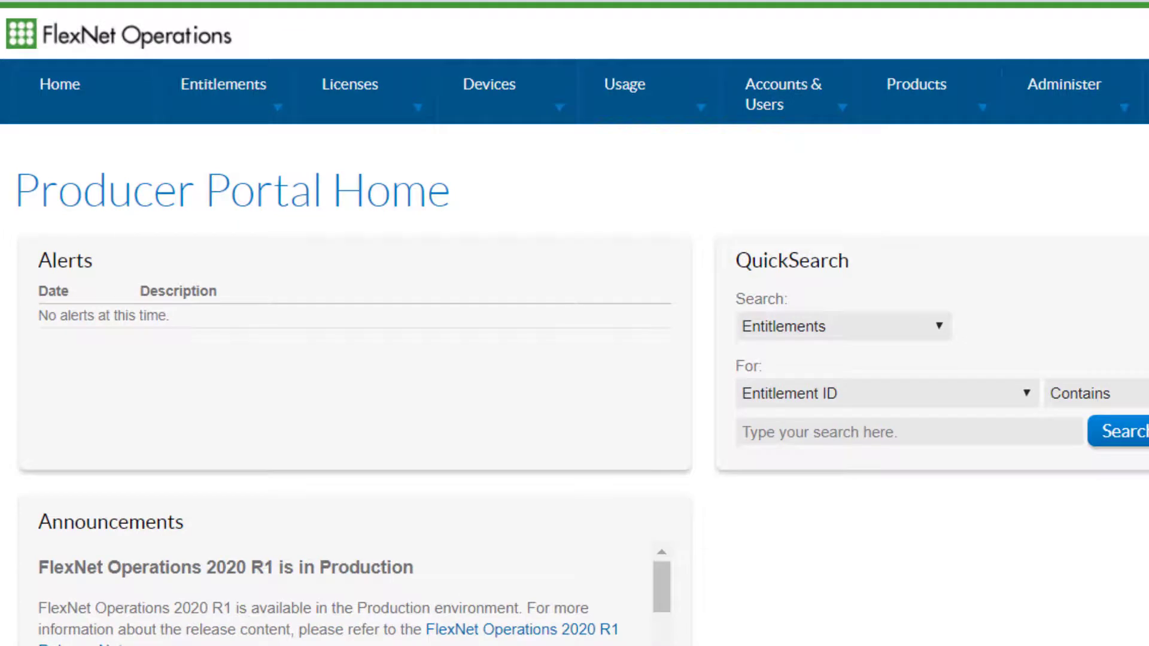
Step: Start a new customer account with ACME Customer as both the account ID and the account name
{"action": "left_click", "coordinate": [772, 108]}
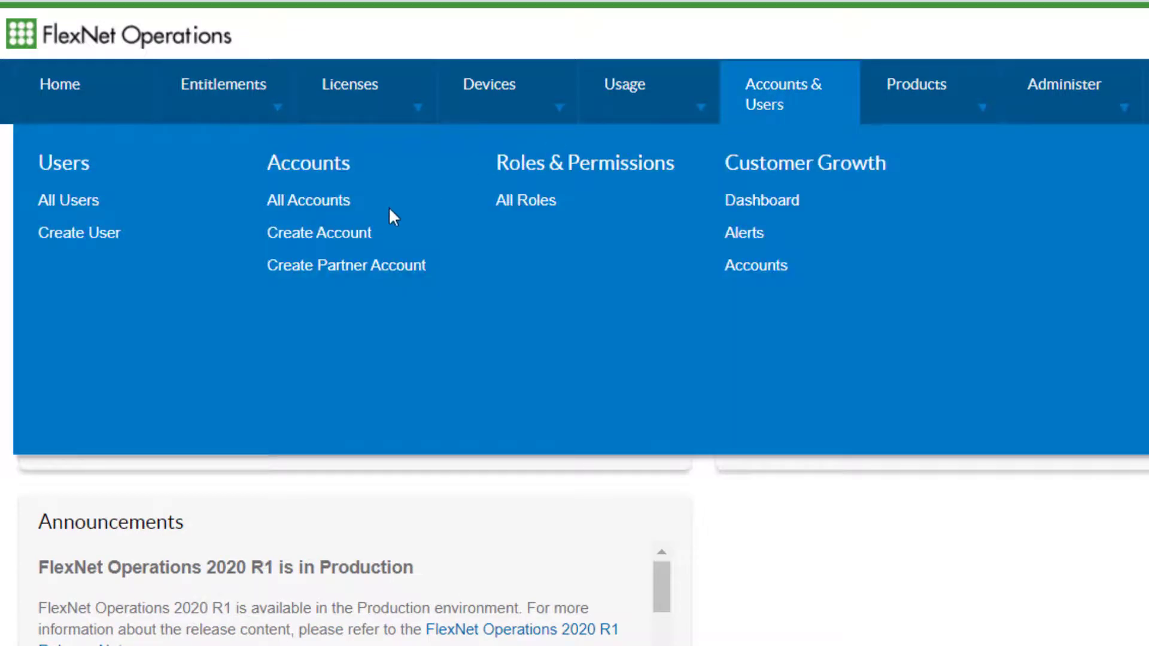
{"action": "left_click", "coordinate": [352, 242]}
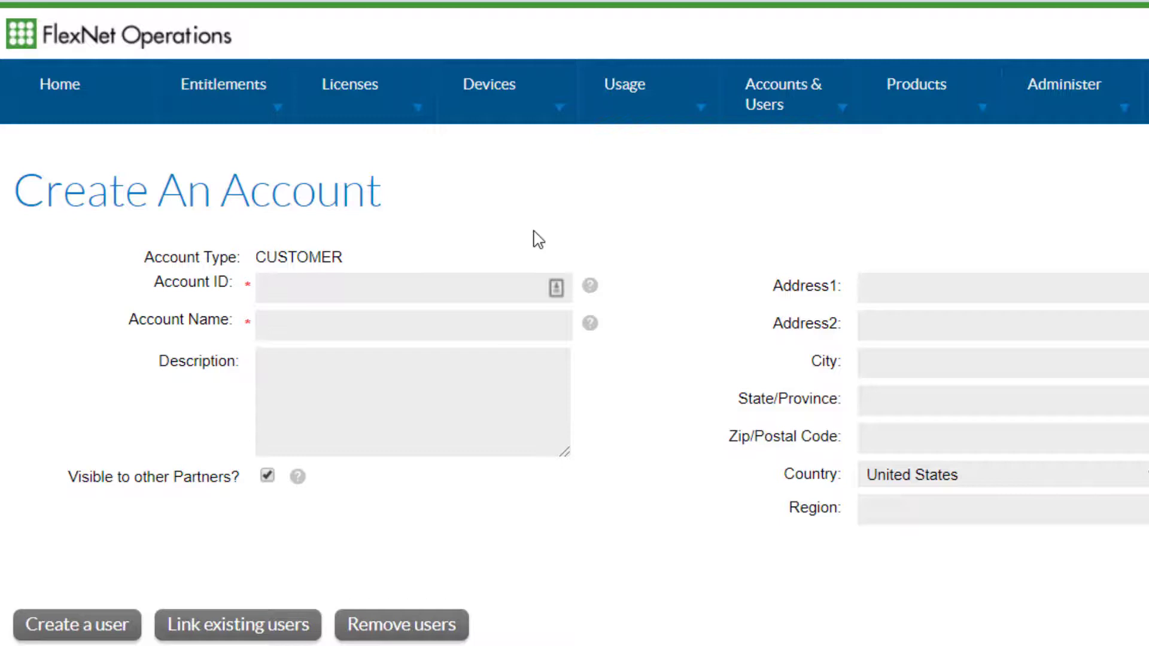
{"action": "left_click", "coordinate": [411, 277]}
{"action": "type", "text": "ACME Customer"}
{"action": "key", "text": "Tab"}
{"action": "type", "text": "ACME Customer"}
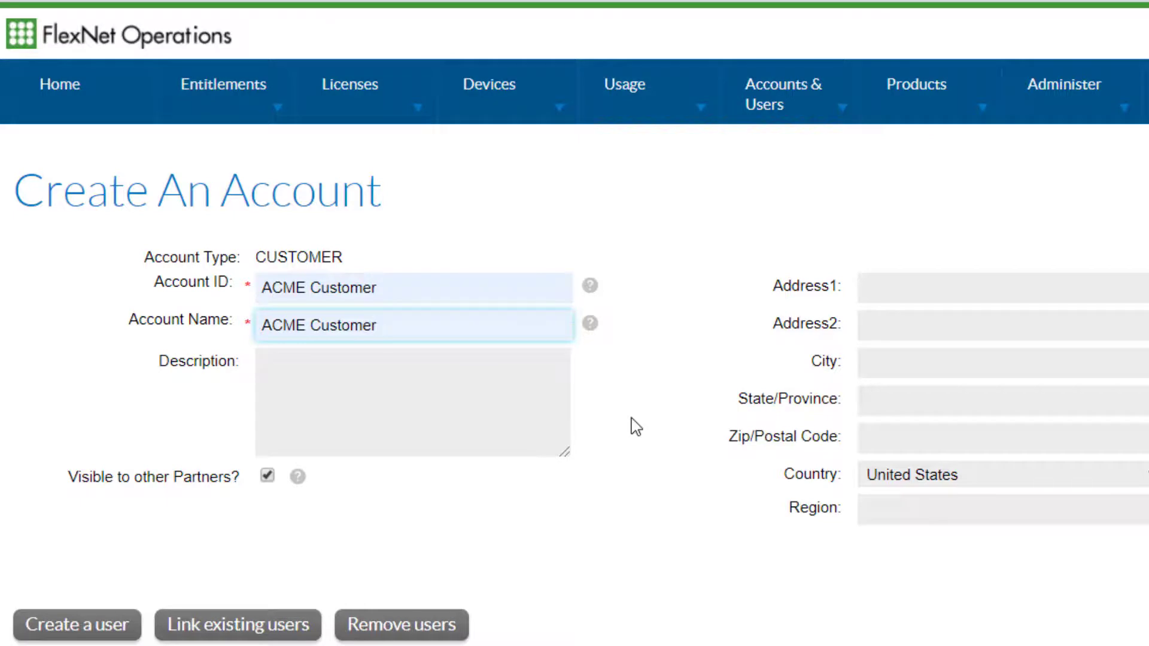
Step: Start a new user with end-user portal access for the ACME Customer account, entering the contact's first name, last name and e-mail address
{"action": "left_click", "coordinate": [110, 633]}
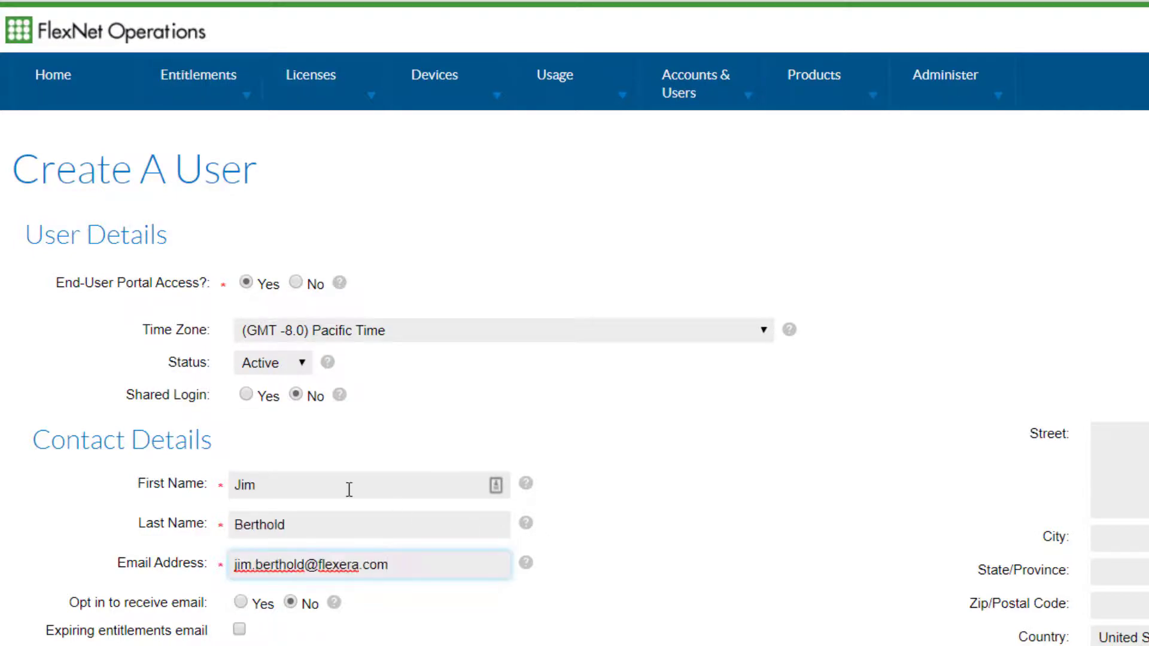
{"action": "left_click", "coordinate": [768, 604]}
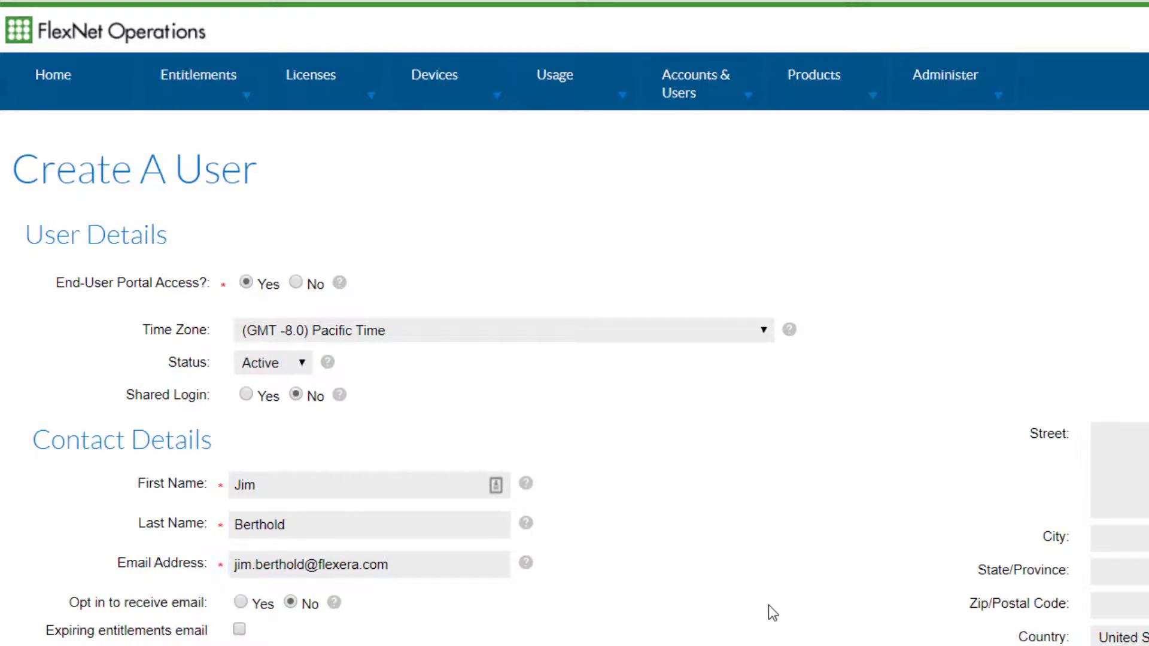
{"action": "scroll", "coordinate": [768, 604], "scroll_direction": "down", "scroll_amount": 5}
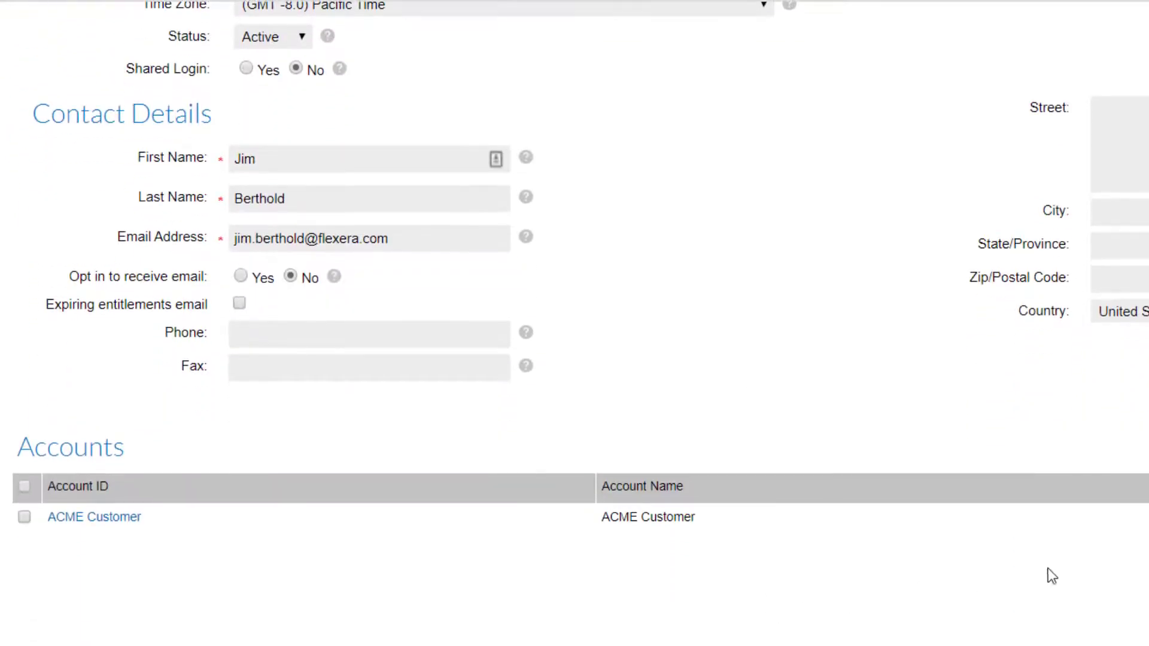
{"action": "left_click", "coordinate": [23, 516]}
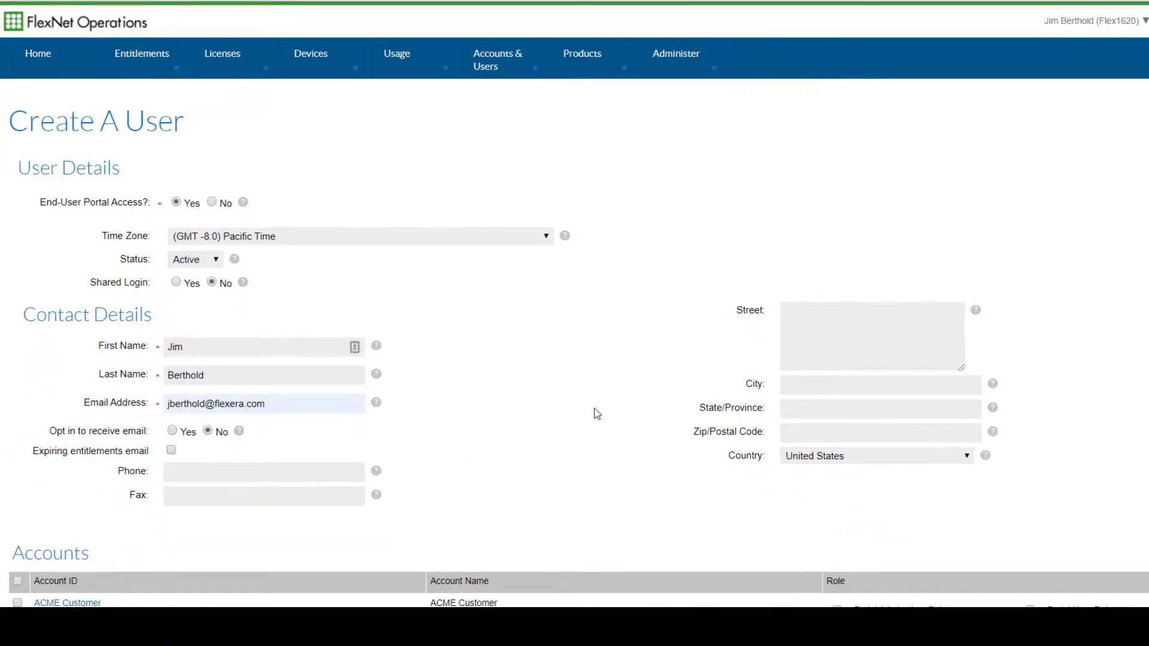
{"action": "scroll", "coordinate": [594, 408], "scroll_direction": "down", "scroll_amount": 3}
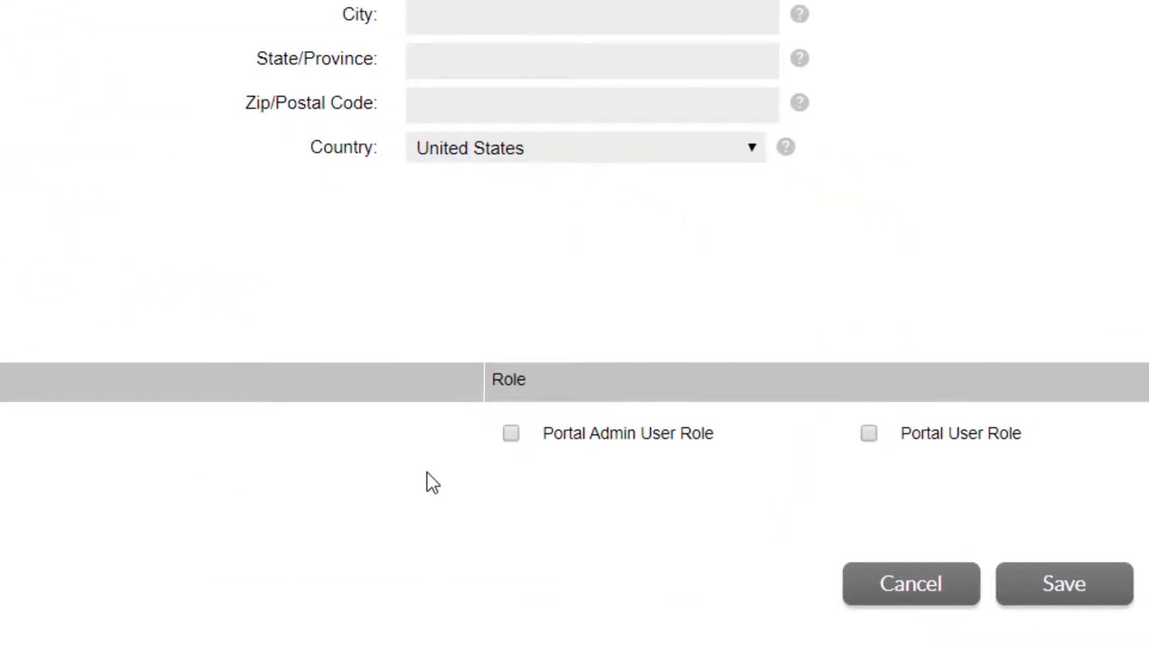
Step: Save the user with the Portal Admin User Role on the ACME Customer account, and reset the user's password
{"action": "left_click", "coordinate": [511, 434]}
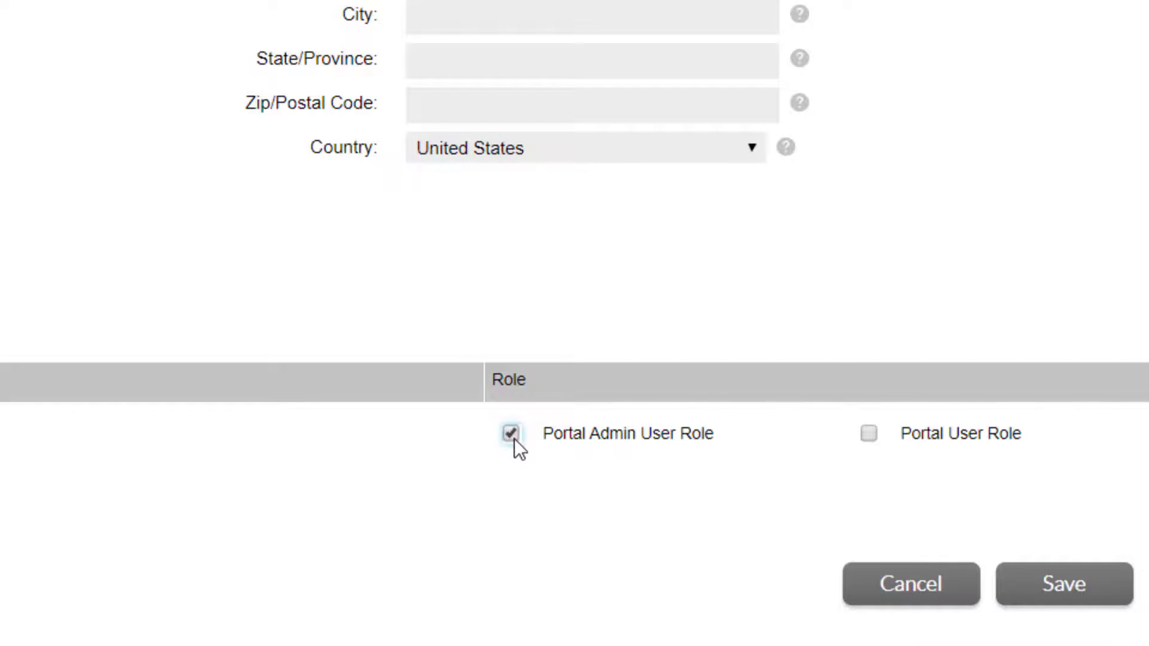
{"action": "left_click", "coordinate": [1060, 586]}
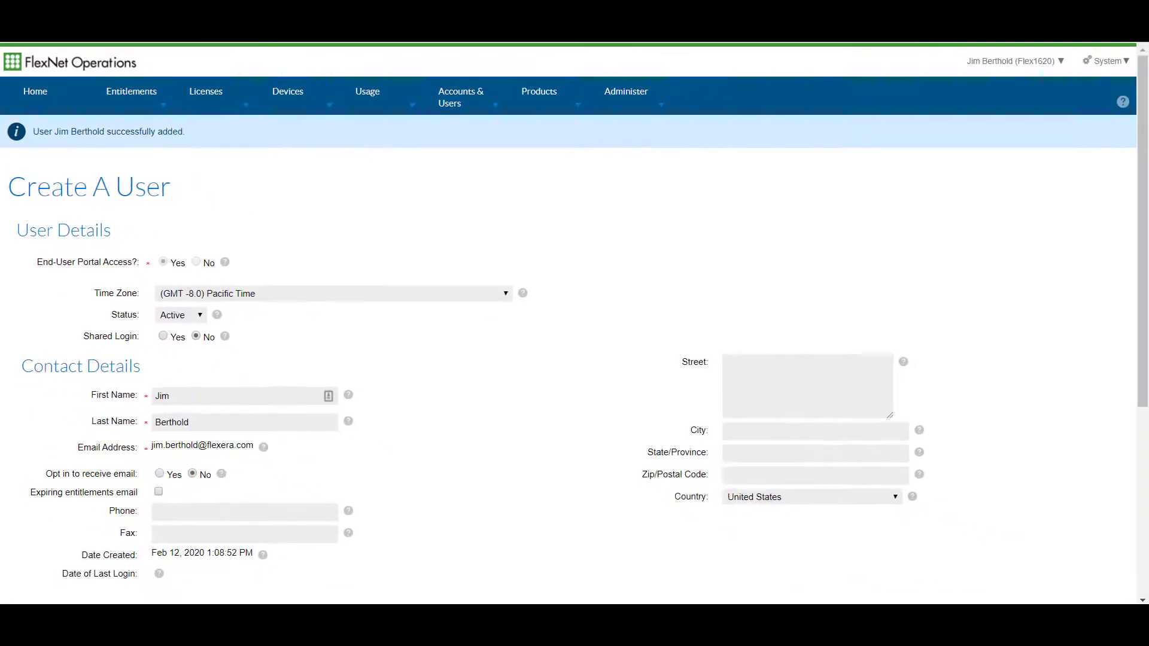
{"action": "scroll", "coordinate": [960, 376], "scroll_direction": "down", "scroll_amount": 5}
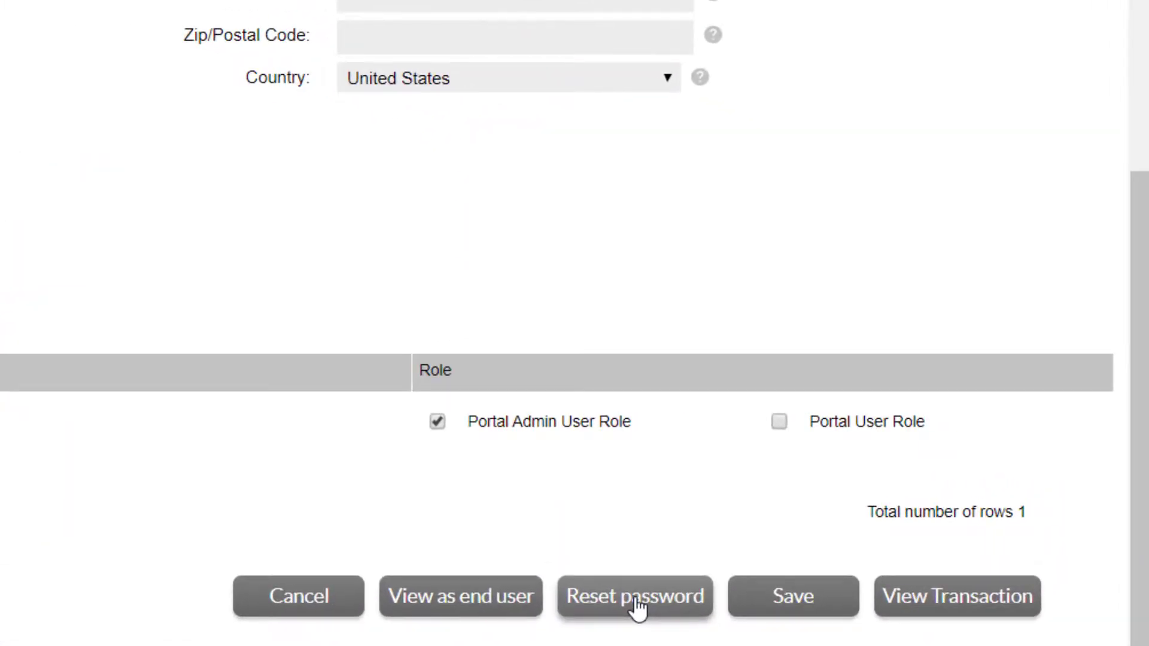
{"action": "left_click", "coordinate": [637, 599]}
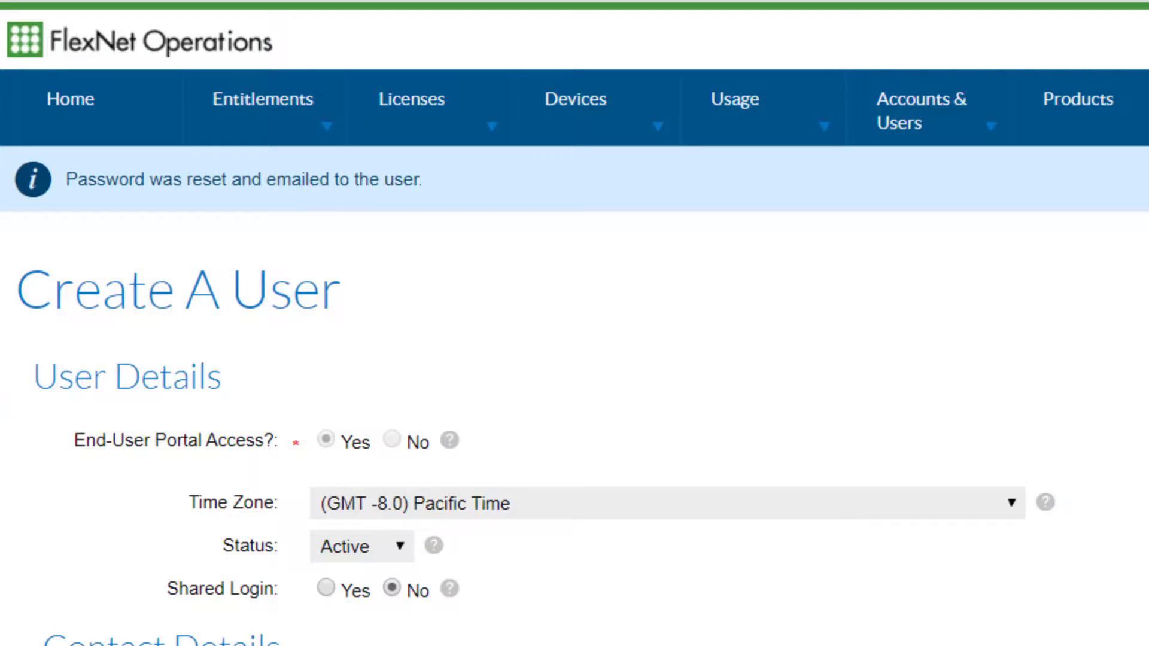
Step: Start a new entitlement with the specified entitlement ID TEST-ENT-001
{"action": "mouse_move", "coordinate": [303, 116]}
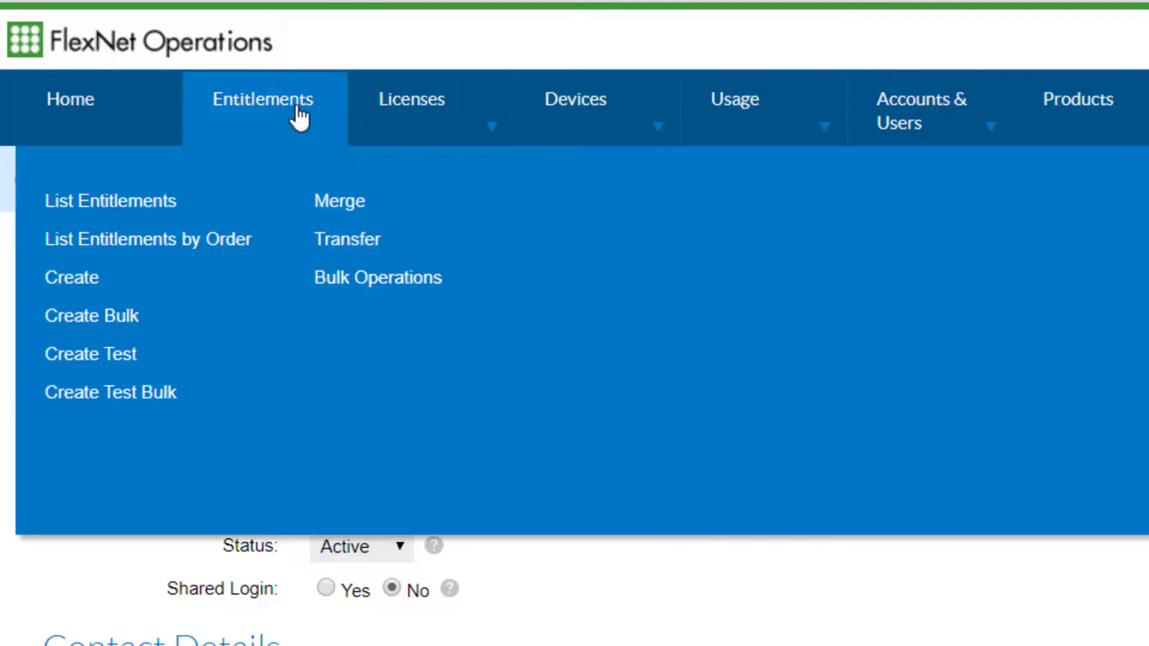
{"action": "left_click", "coordinate": [70, 279]}
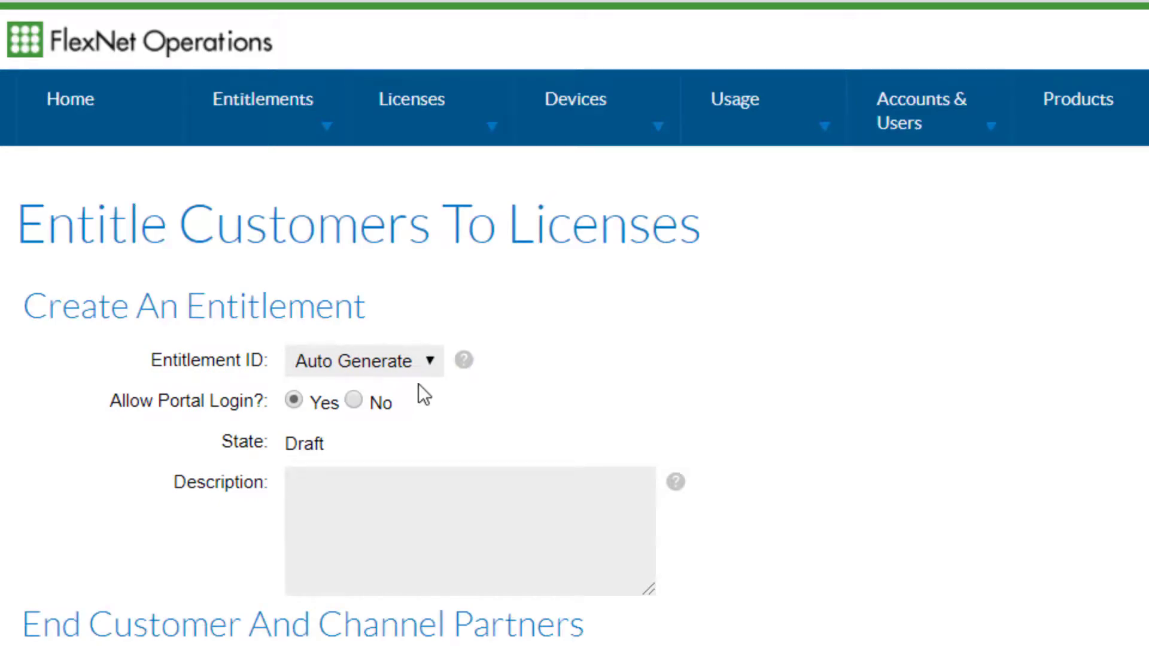
{"action": "left_click", "coordinate": [430, 360]}
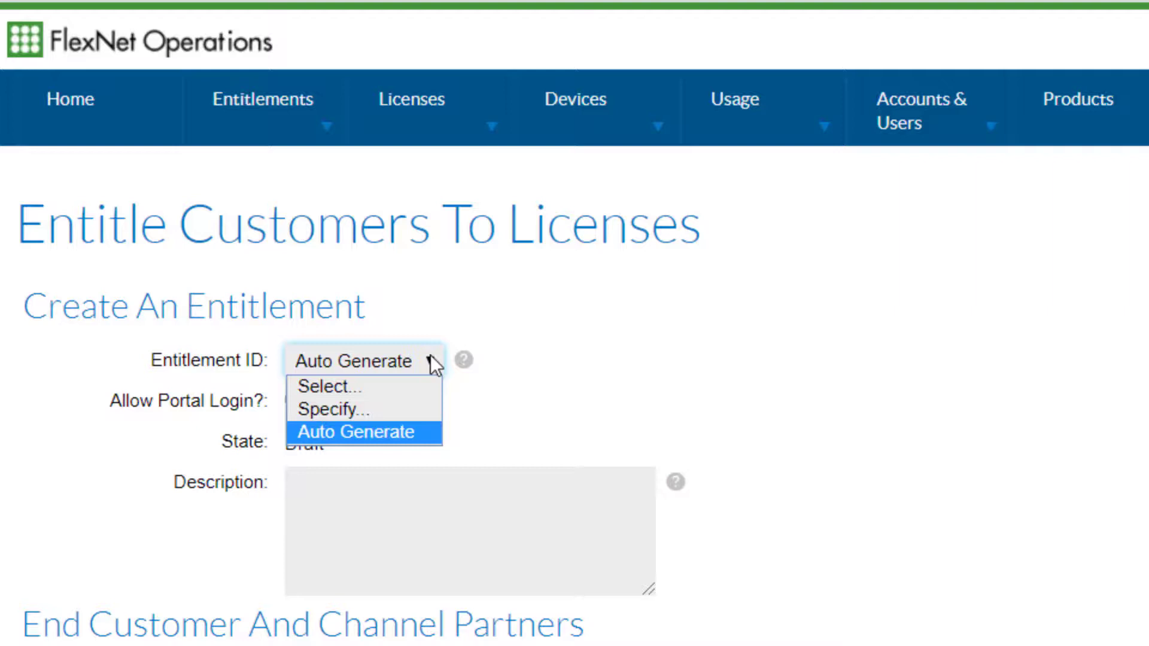
{"action": "left_click", "coordinate": [412, 408]}
{"action": "type", "text": "TEST-ENT-001"}
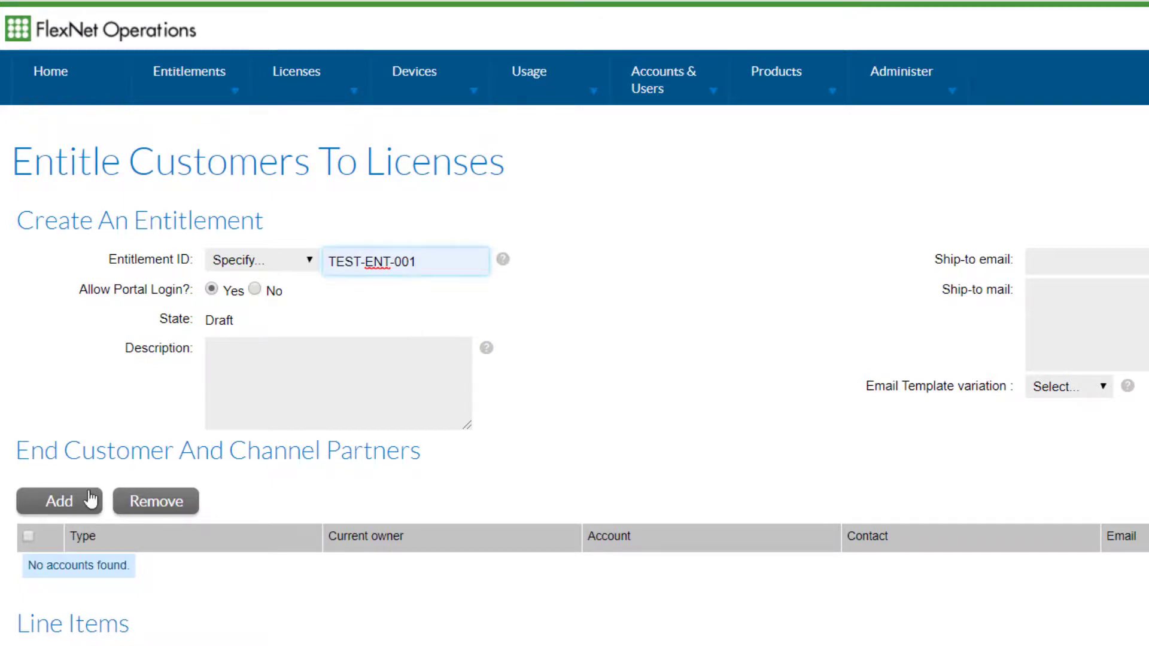
Step: Add ACME Customer as the entitlement's end customer, with the account's user as the contact
{"action": "left_click", "coordinate": [78, 504]}
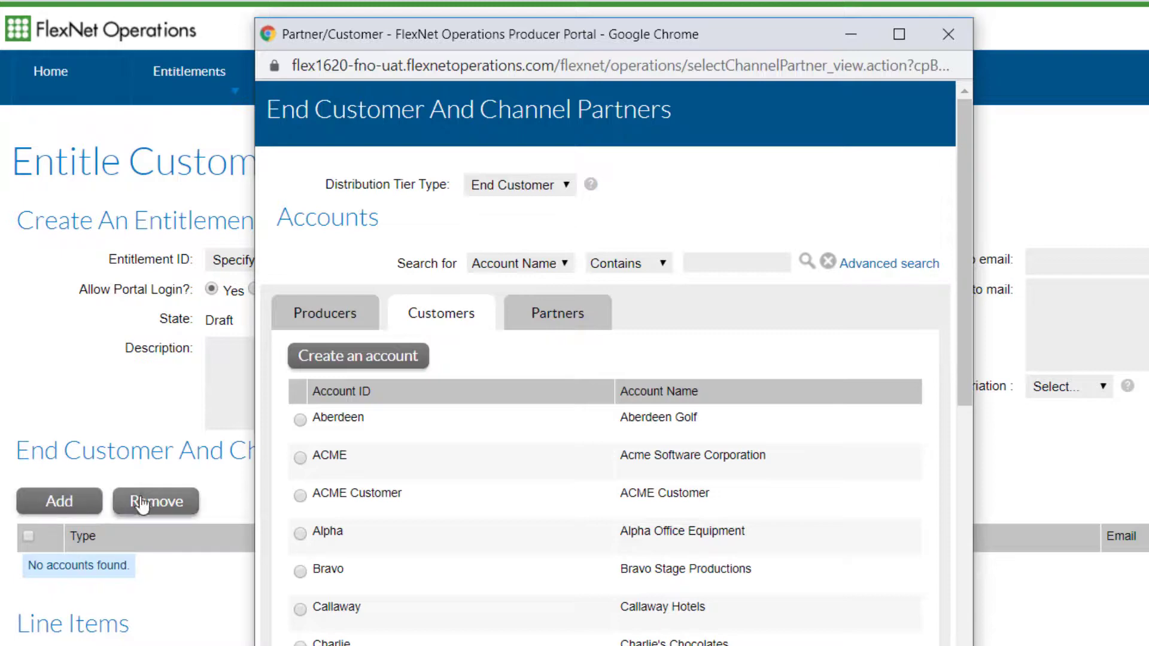
{"action": "left_click", "coordinate": [302, 496]}
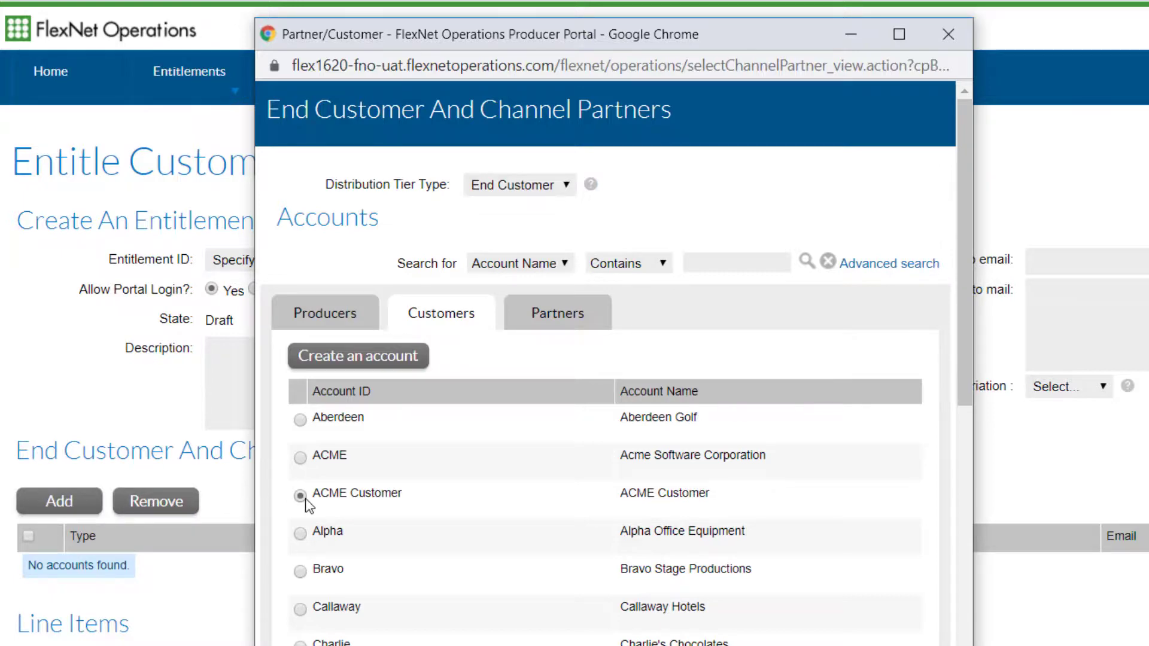
{"action": "scroll", "coordinate": [446, 512], "scroll_direction": "down", "scroll_amount": 5}
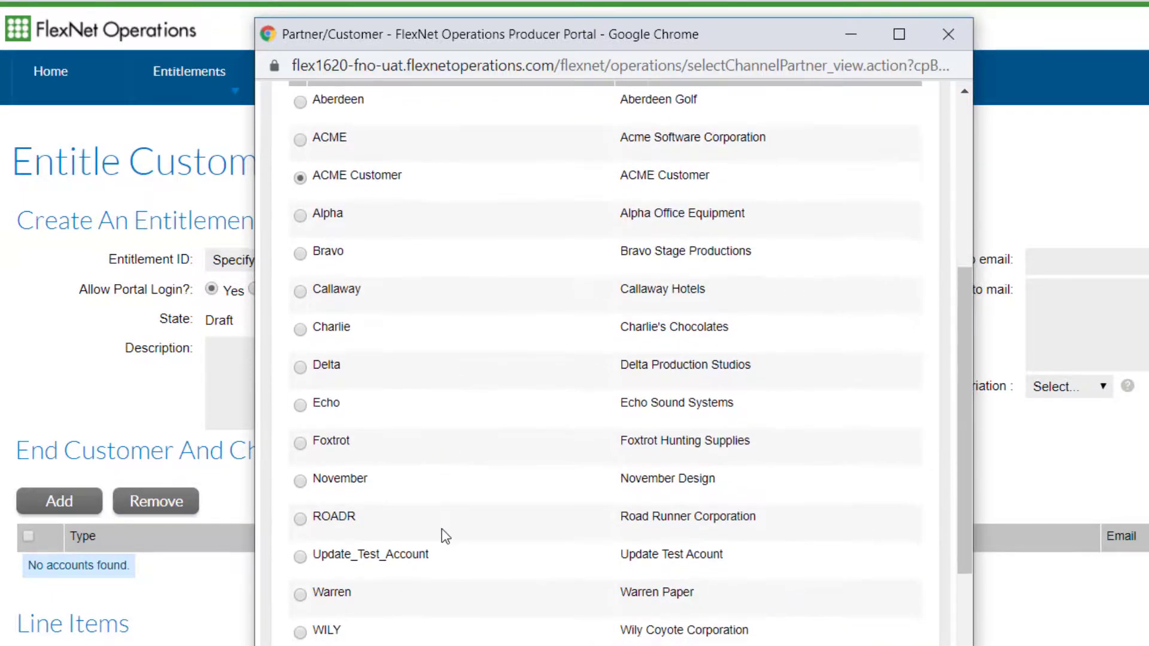
{"action": "scroll", "coordinate": [447, 536], "scroll_direction": "down", "scroll_amount": 2}
{"action": "left_click", "coordinate": [330, 627]}
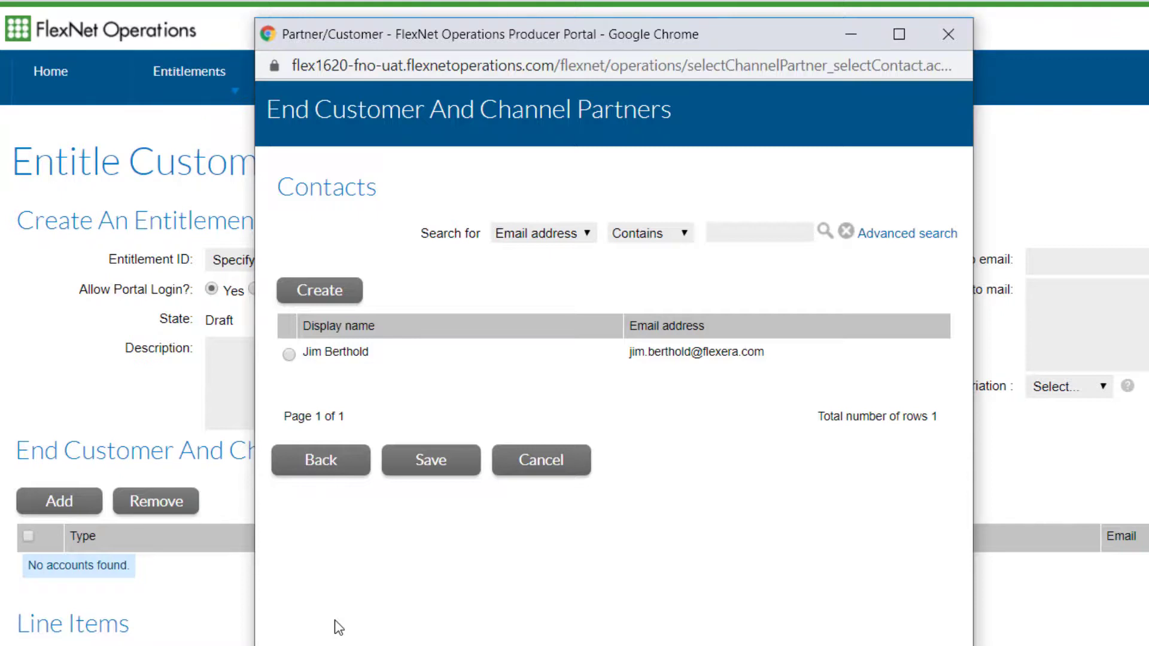
{"action": "left_click", "coordinate": [290, 355]}
{"action": "left_click", "coordinate": [418, 463]}
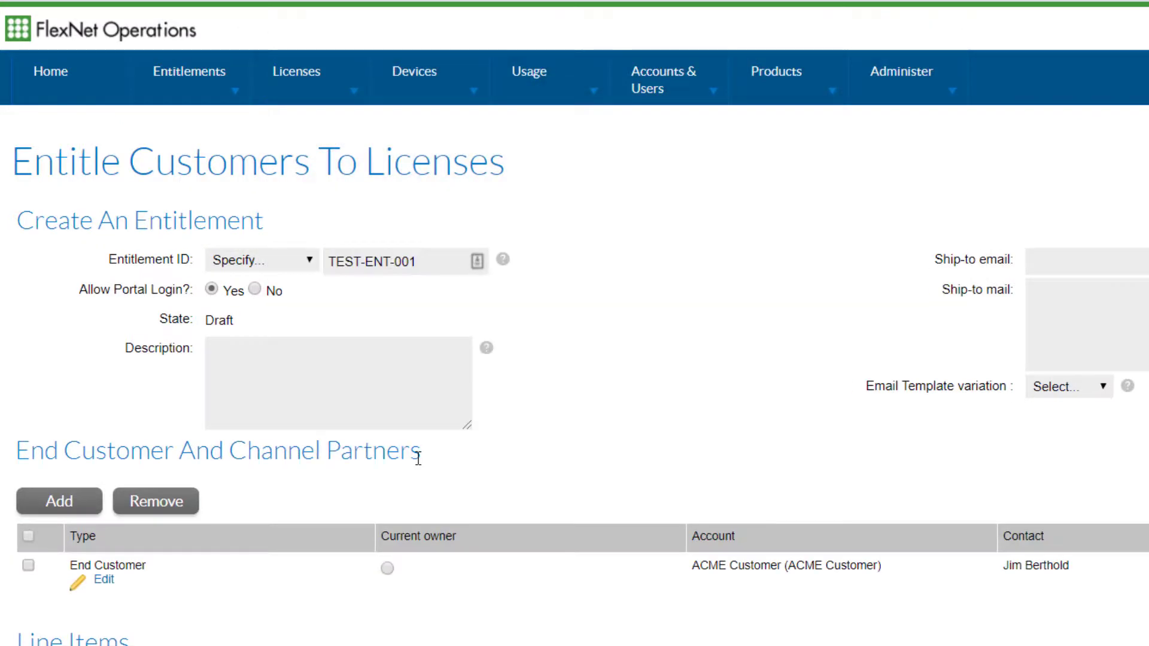
Step: Start a new line item for Example Product version 2020 with the 1 Year Subscription license model
{"action": "scroll", "coordinate": [969, 619], "scroll_direction": "down", "scroll_amount": 5}
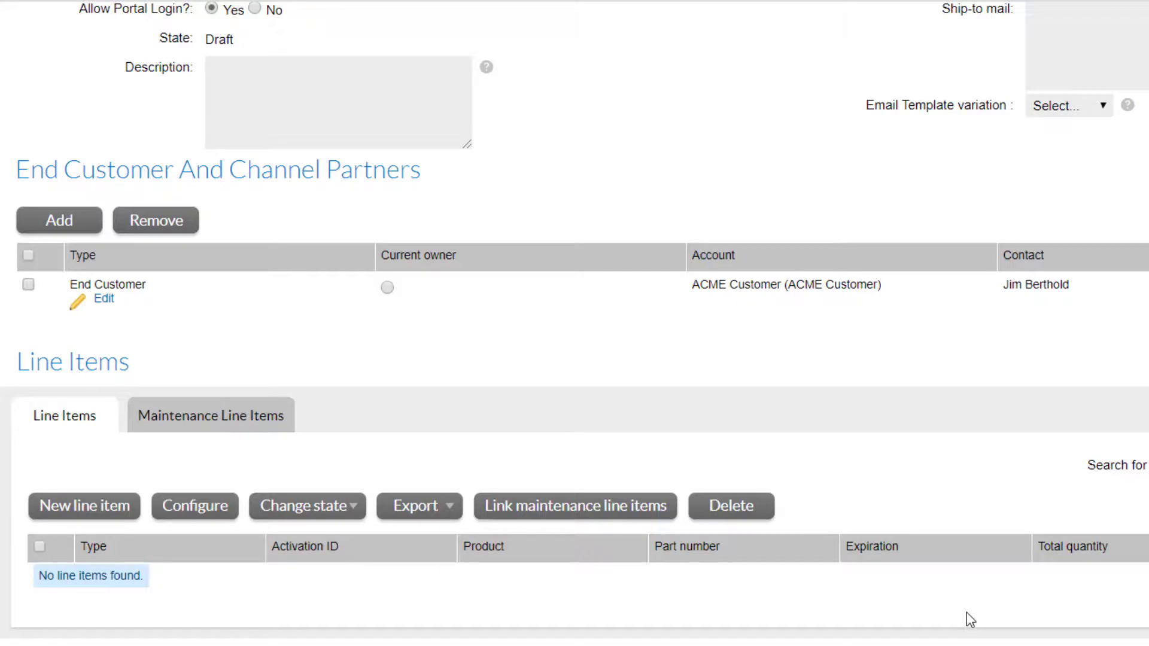
{"action": "left_click", "coordinate": [72, 513]}
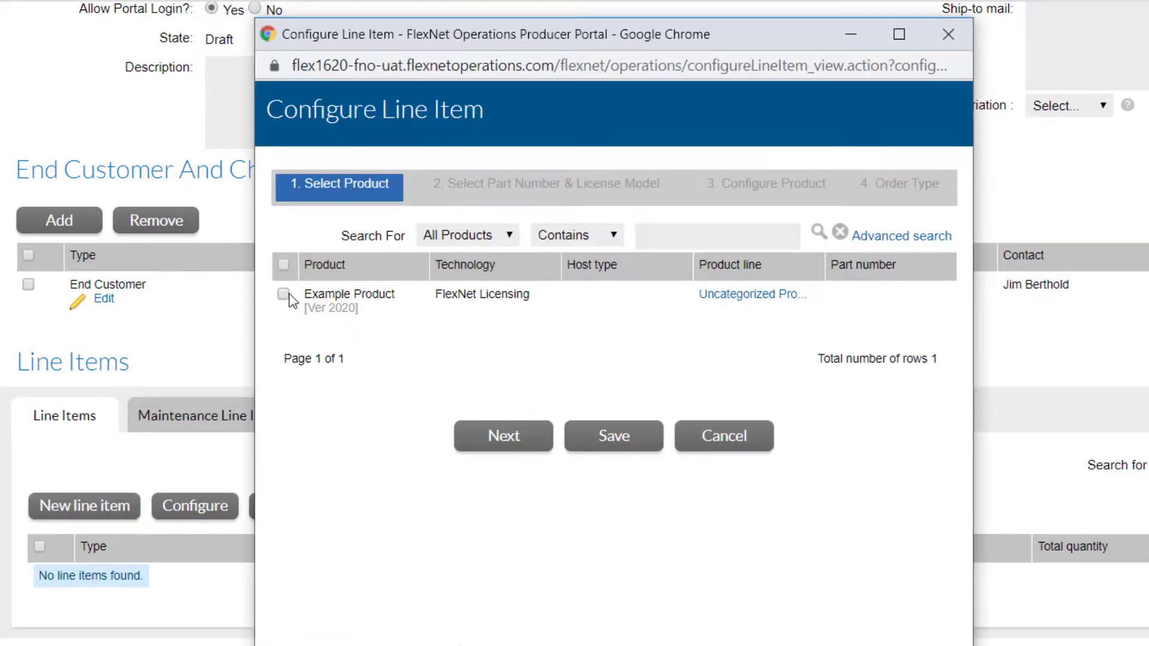
{"action": "left_click", "coordinate": [283, 294]}
{"action": "left_click", "coordinate": [517, 451]}
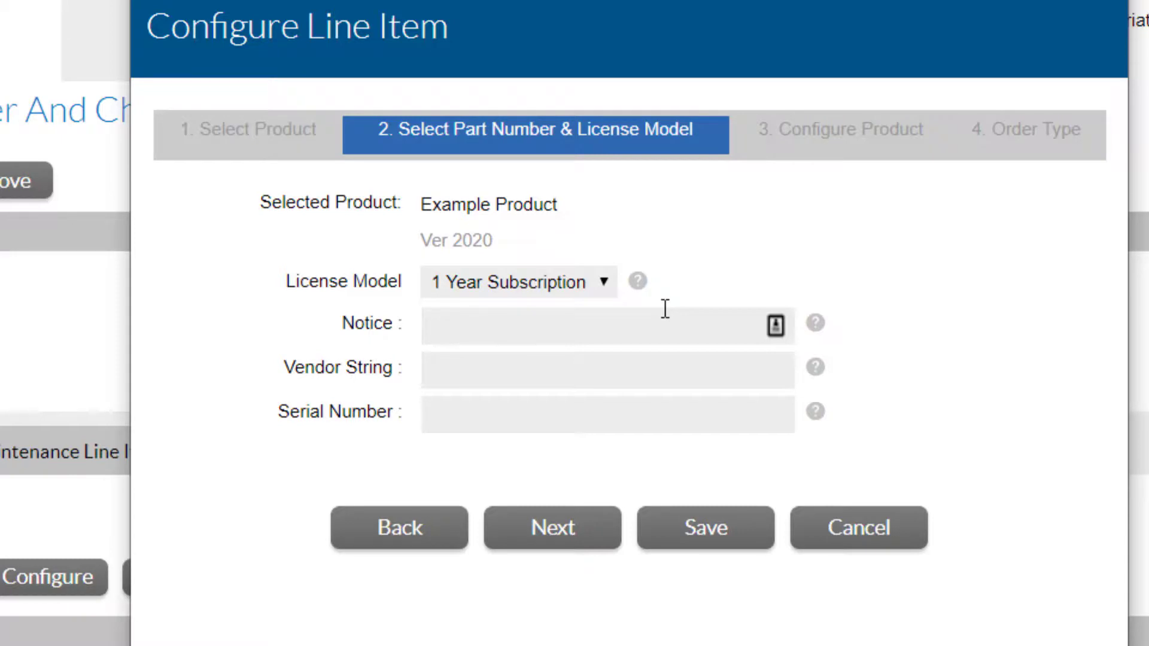
{"action": "left_click", "coordinate": [532, 532]}
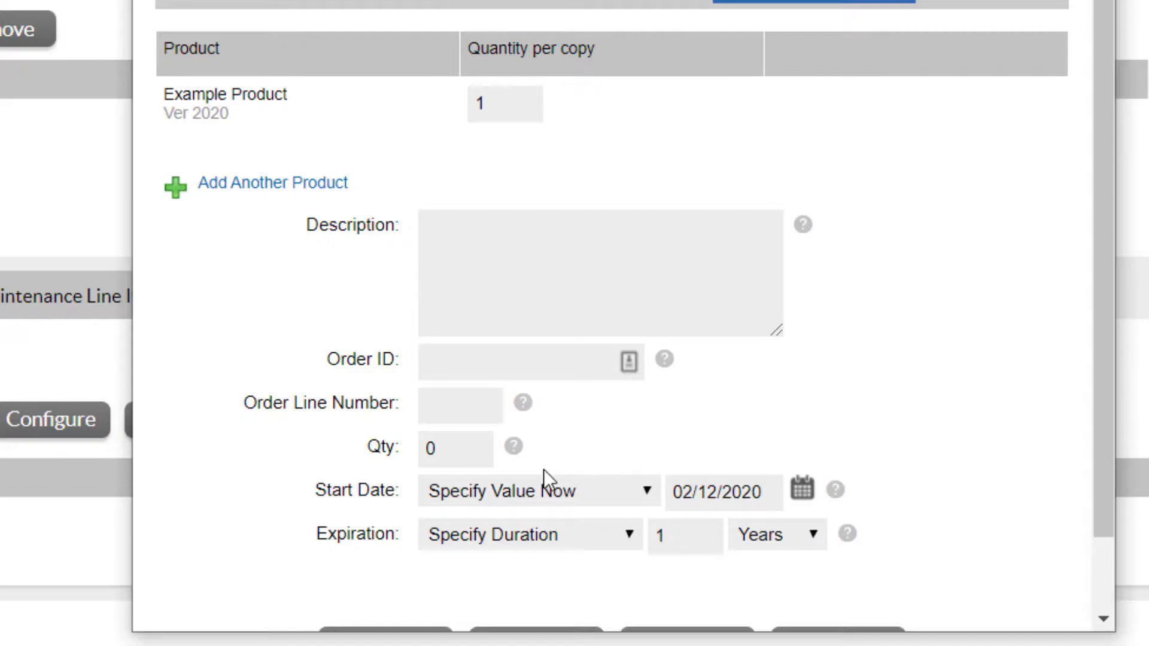
Step: Save the line item with a quantity of 5, and save and deploy the entitlement
{"action": "type", "text": "5"}
{"action": "scroll", "coordinate": [998, 436], "scroll_direction": "down", "scroll_amount": 2}
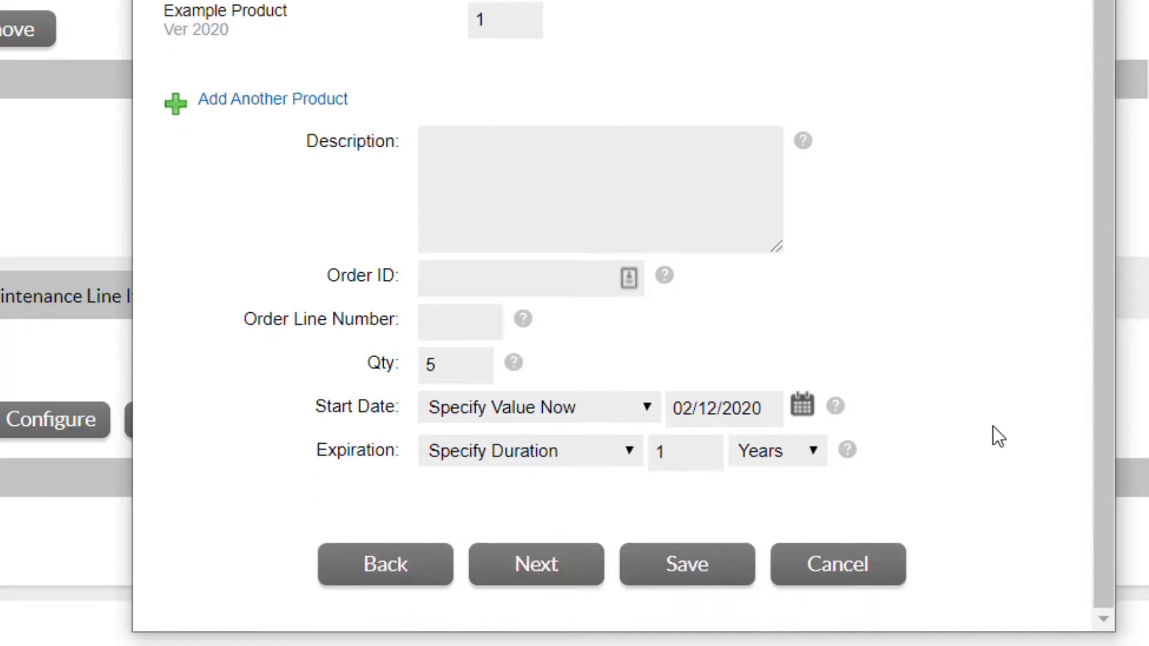
{"action": "left_click", "coordinate": [728, 547]}
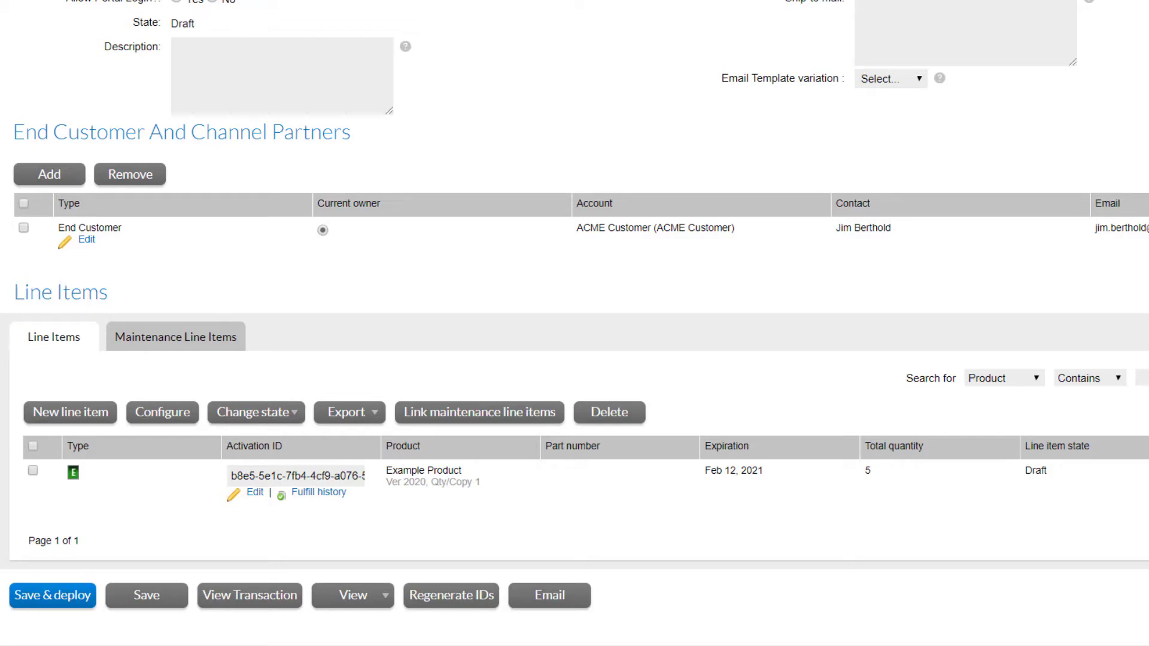
{"action": "left_click", "coordinate": [56, 606]}
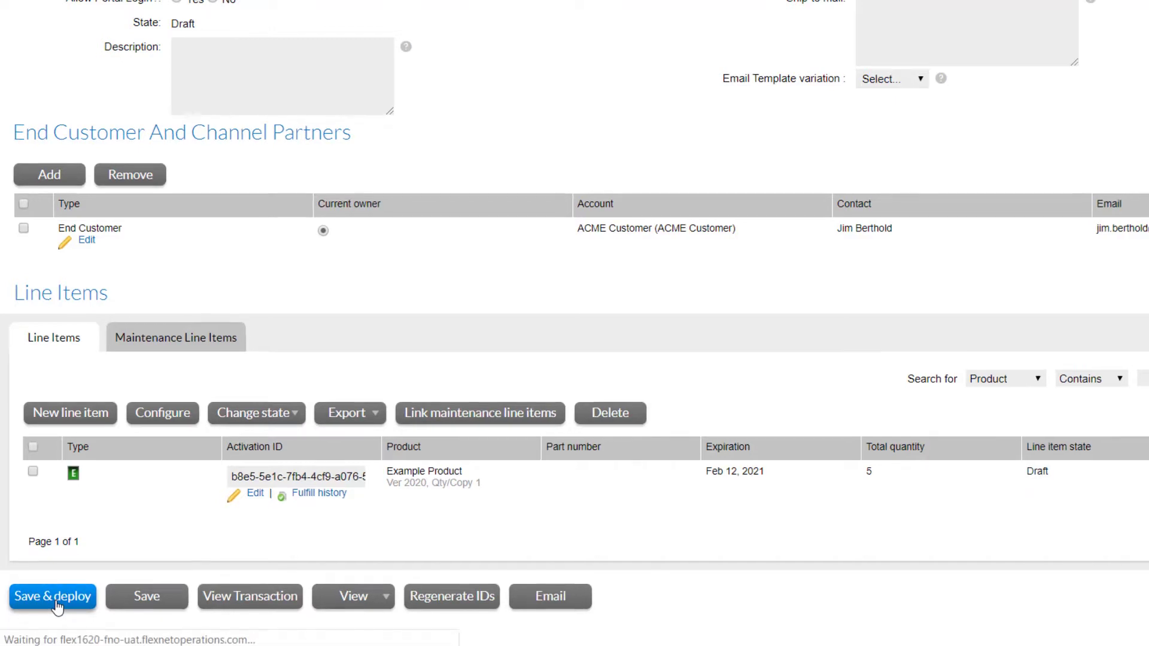